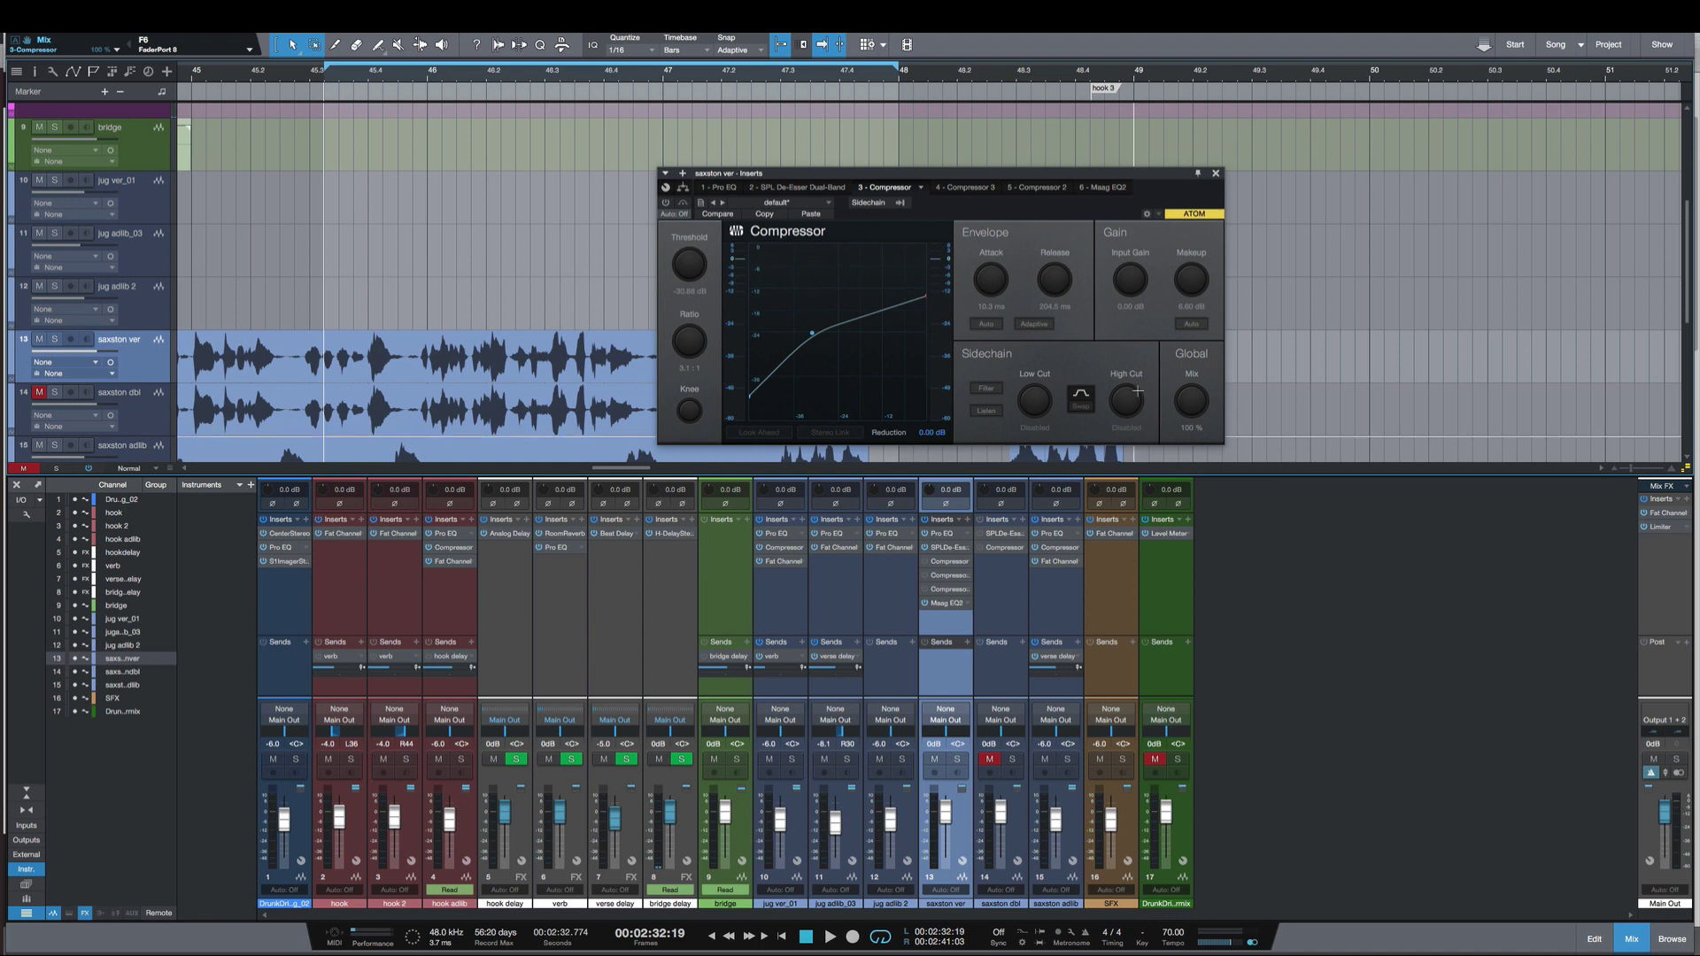
# Power the saxston ver Compressor back on, check the SPL De-Esser, then return to the Compressor
pyautogui.click(665, 202)
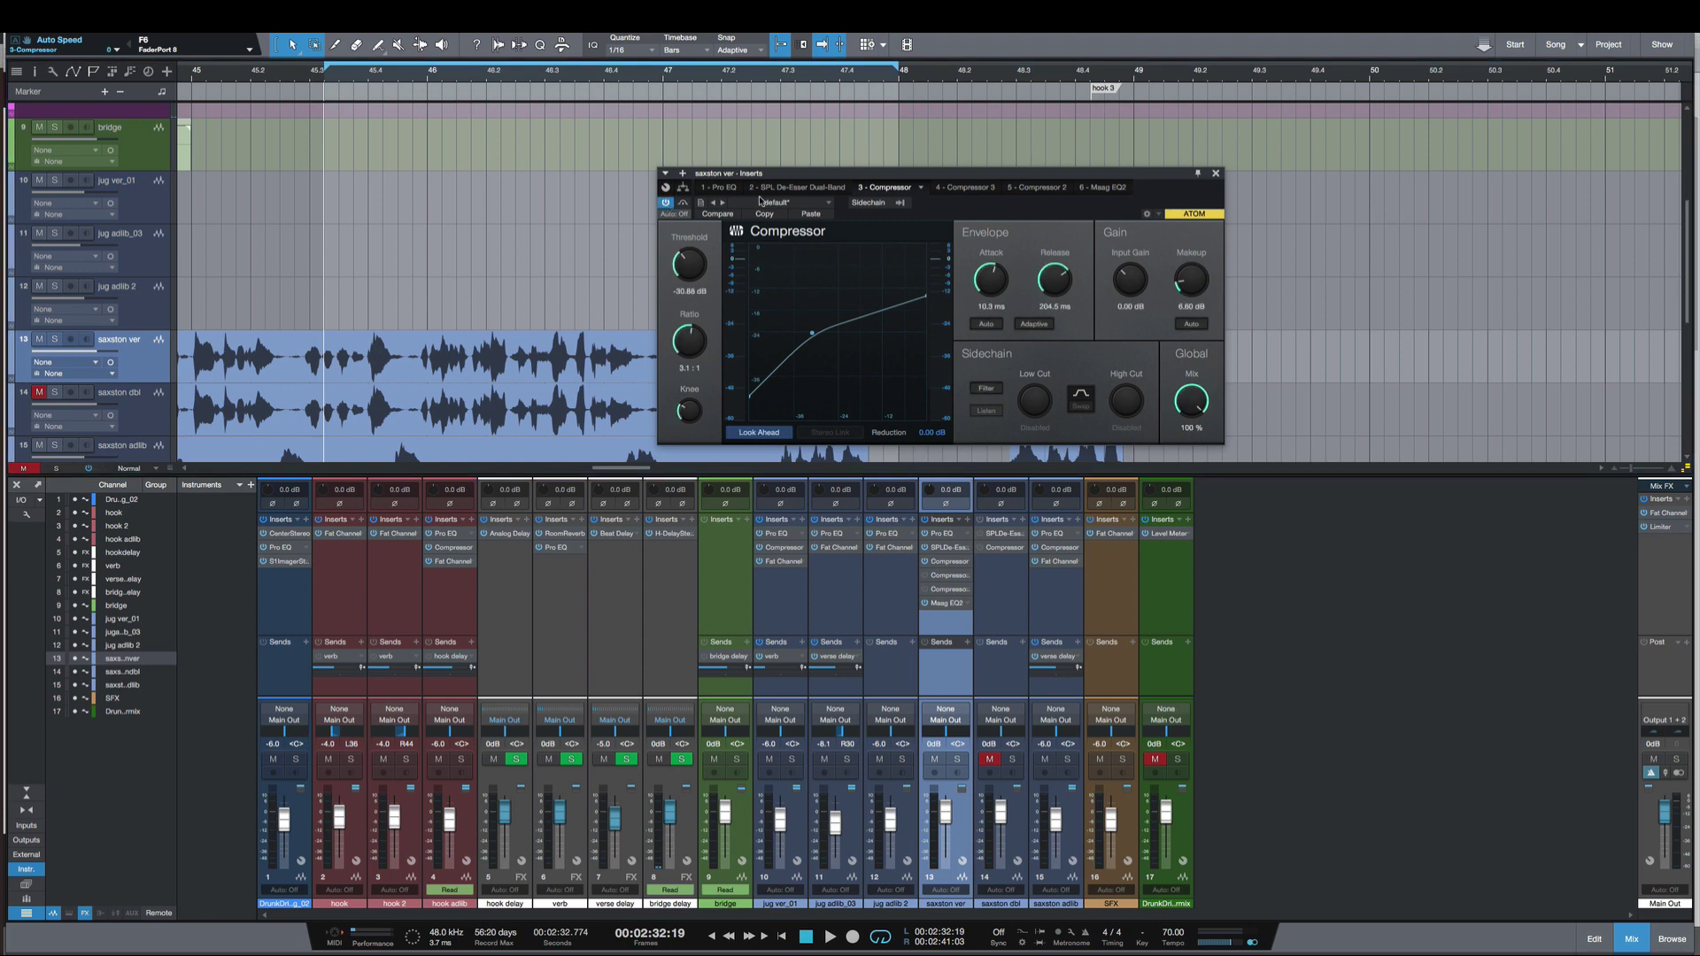
pyautogui.click(823, 185)
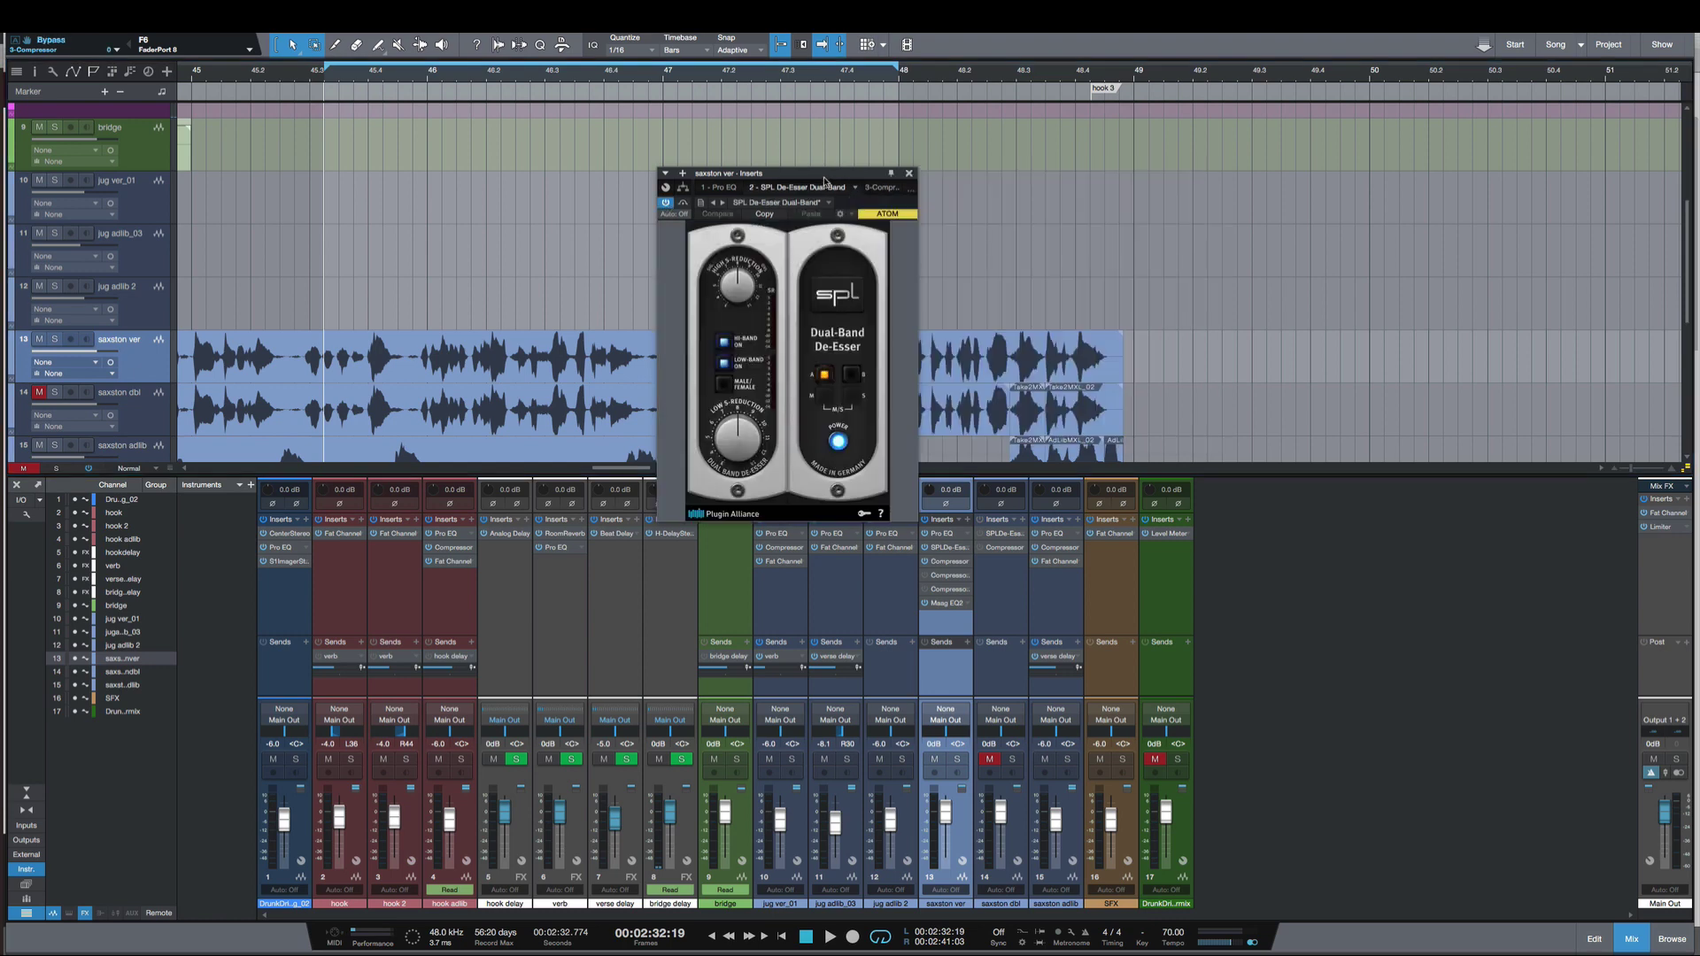
pyautogui.click(948, 563)
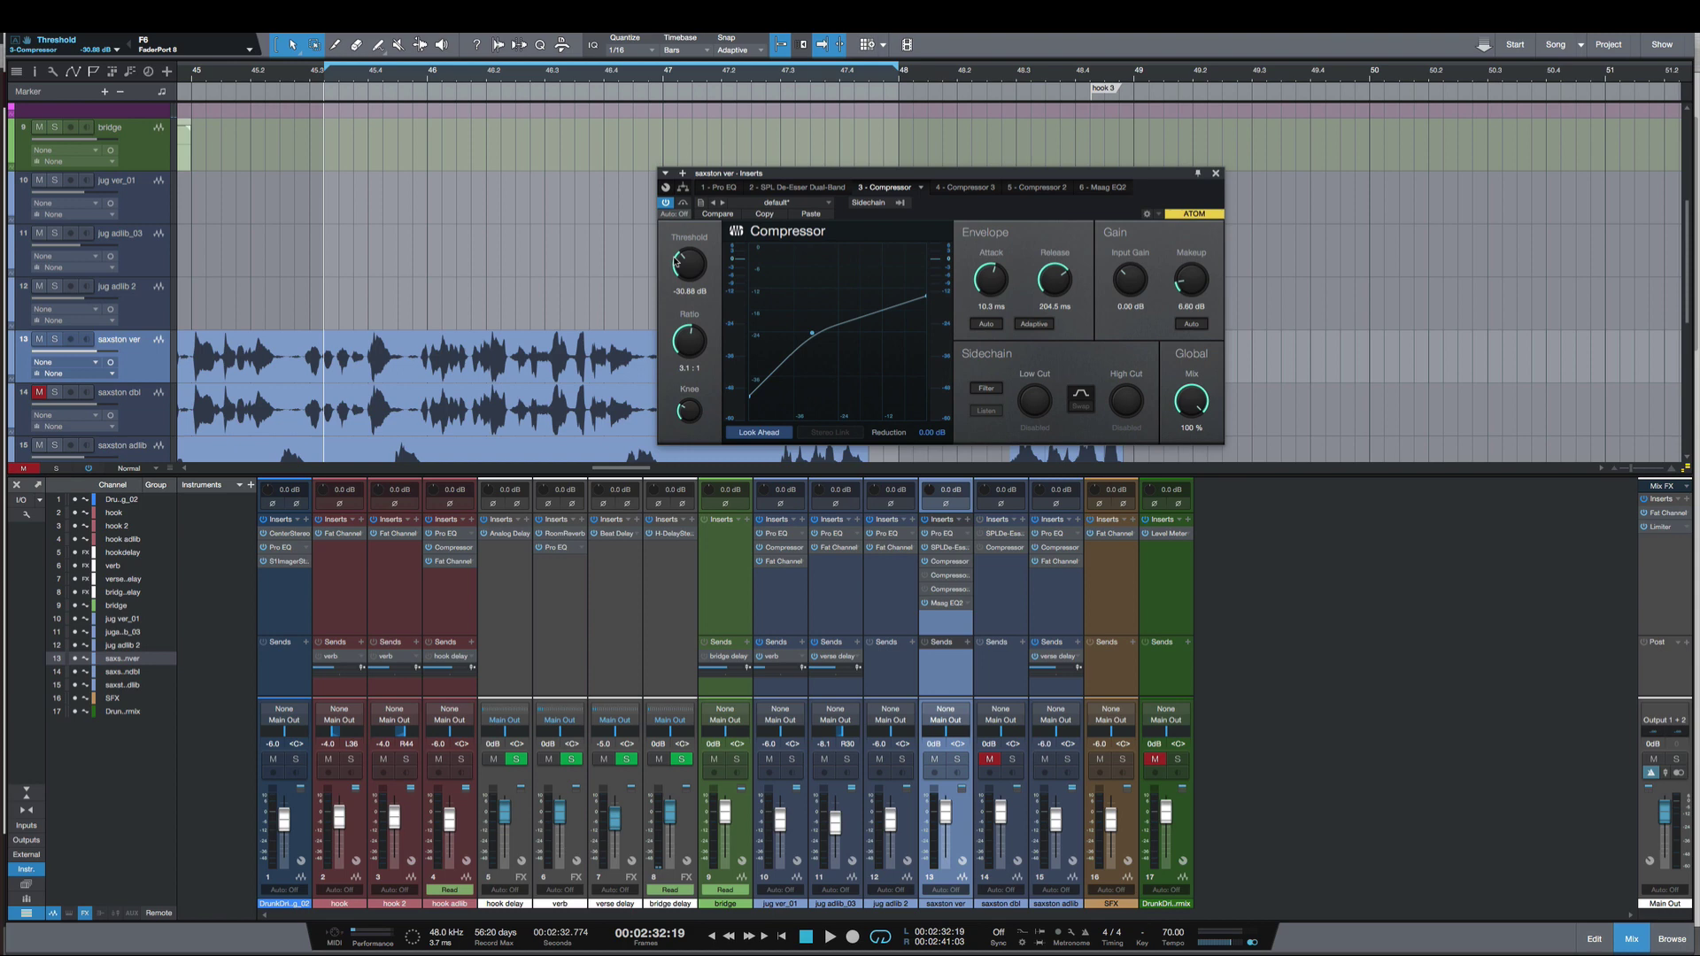
# Bypass the Compressor and play the vocal section dry
pyautogui.click(682, 204)
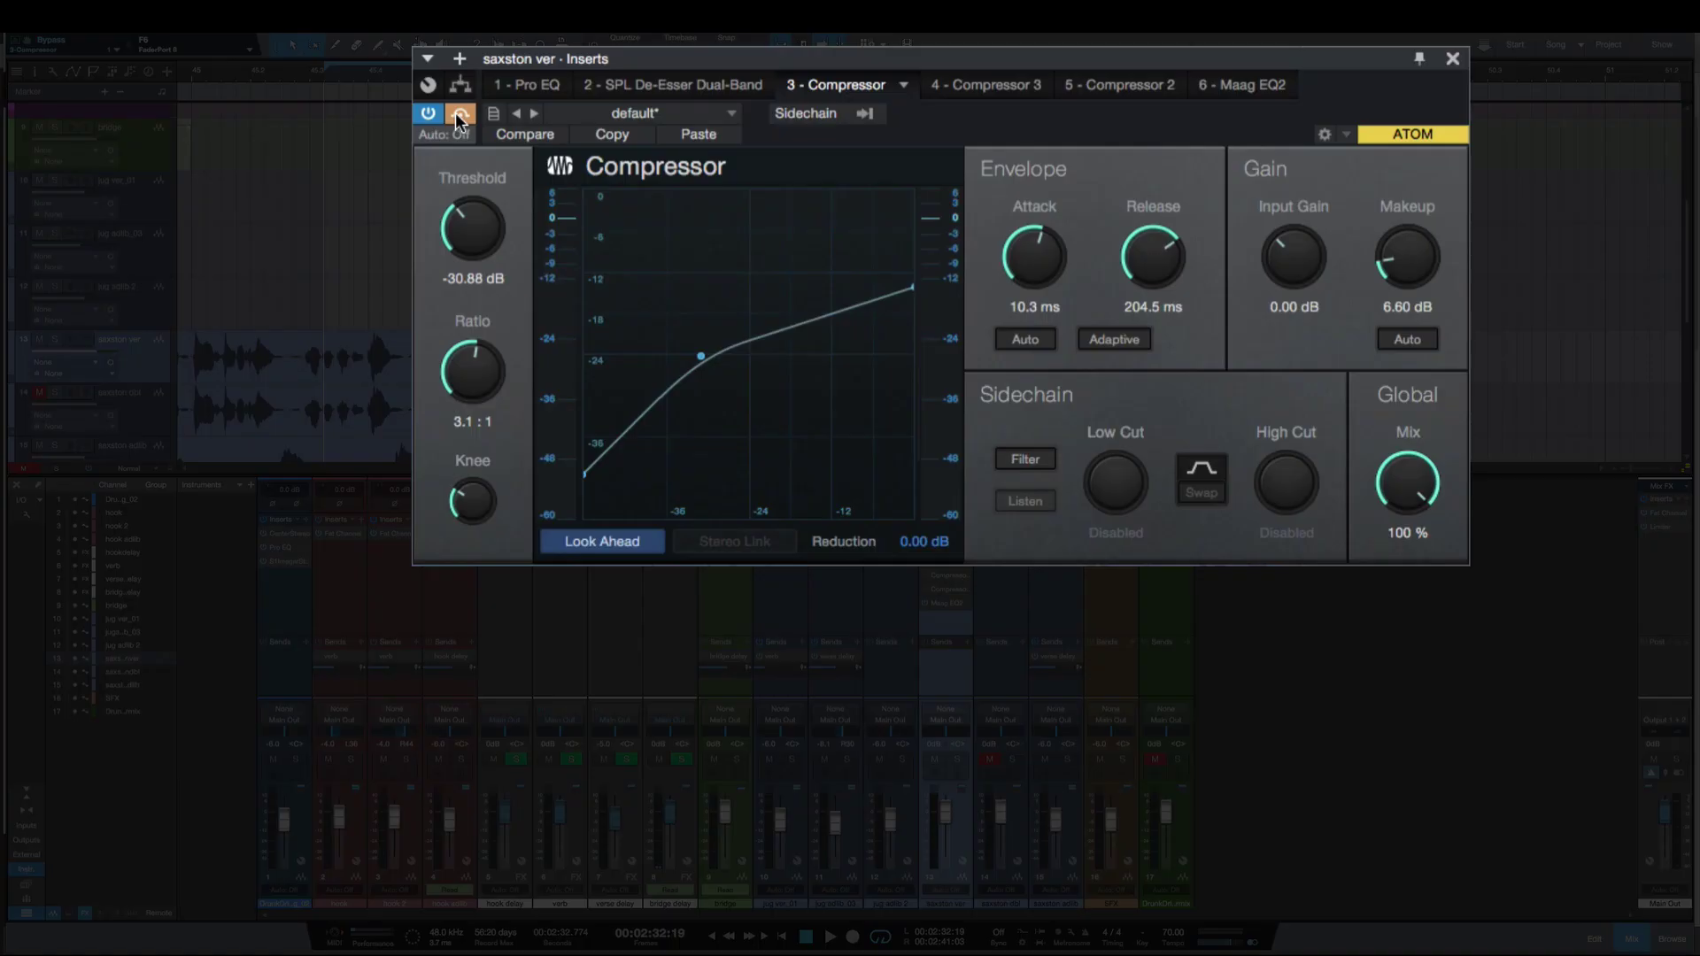
pyautogui.press('space')
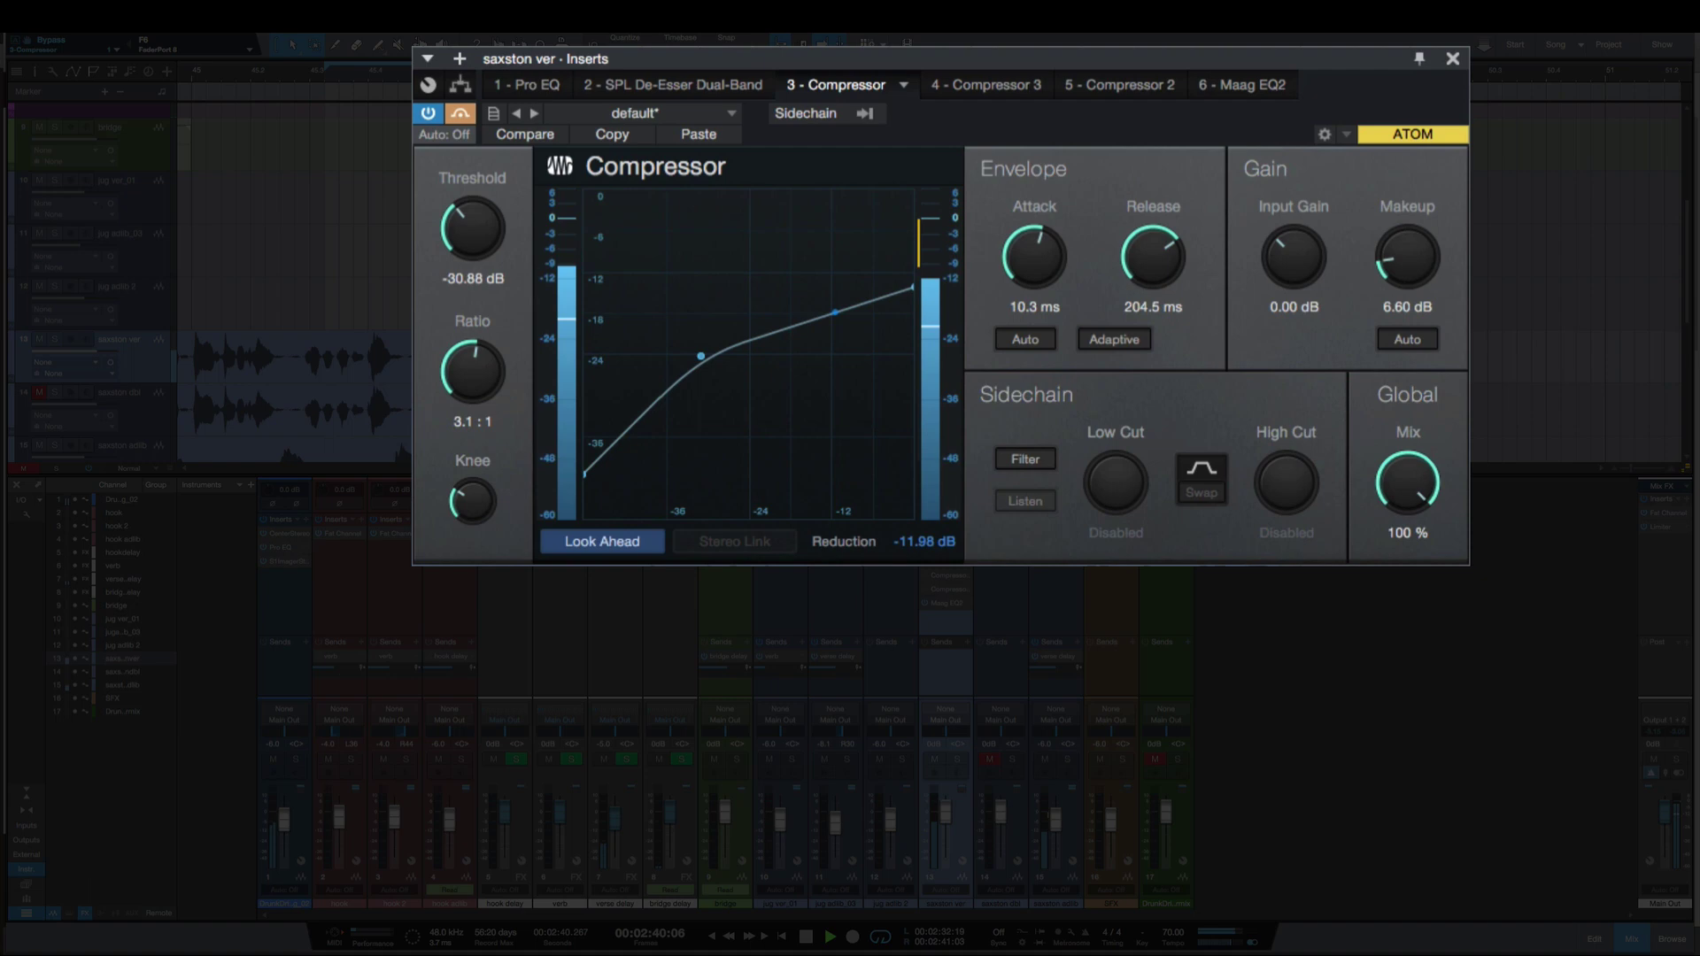
pyautogui.press('space')
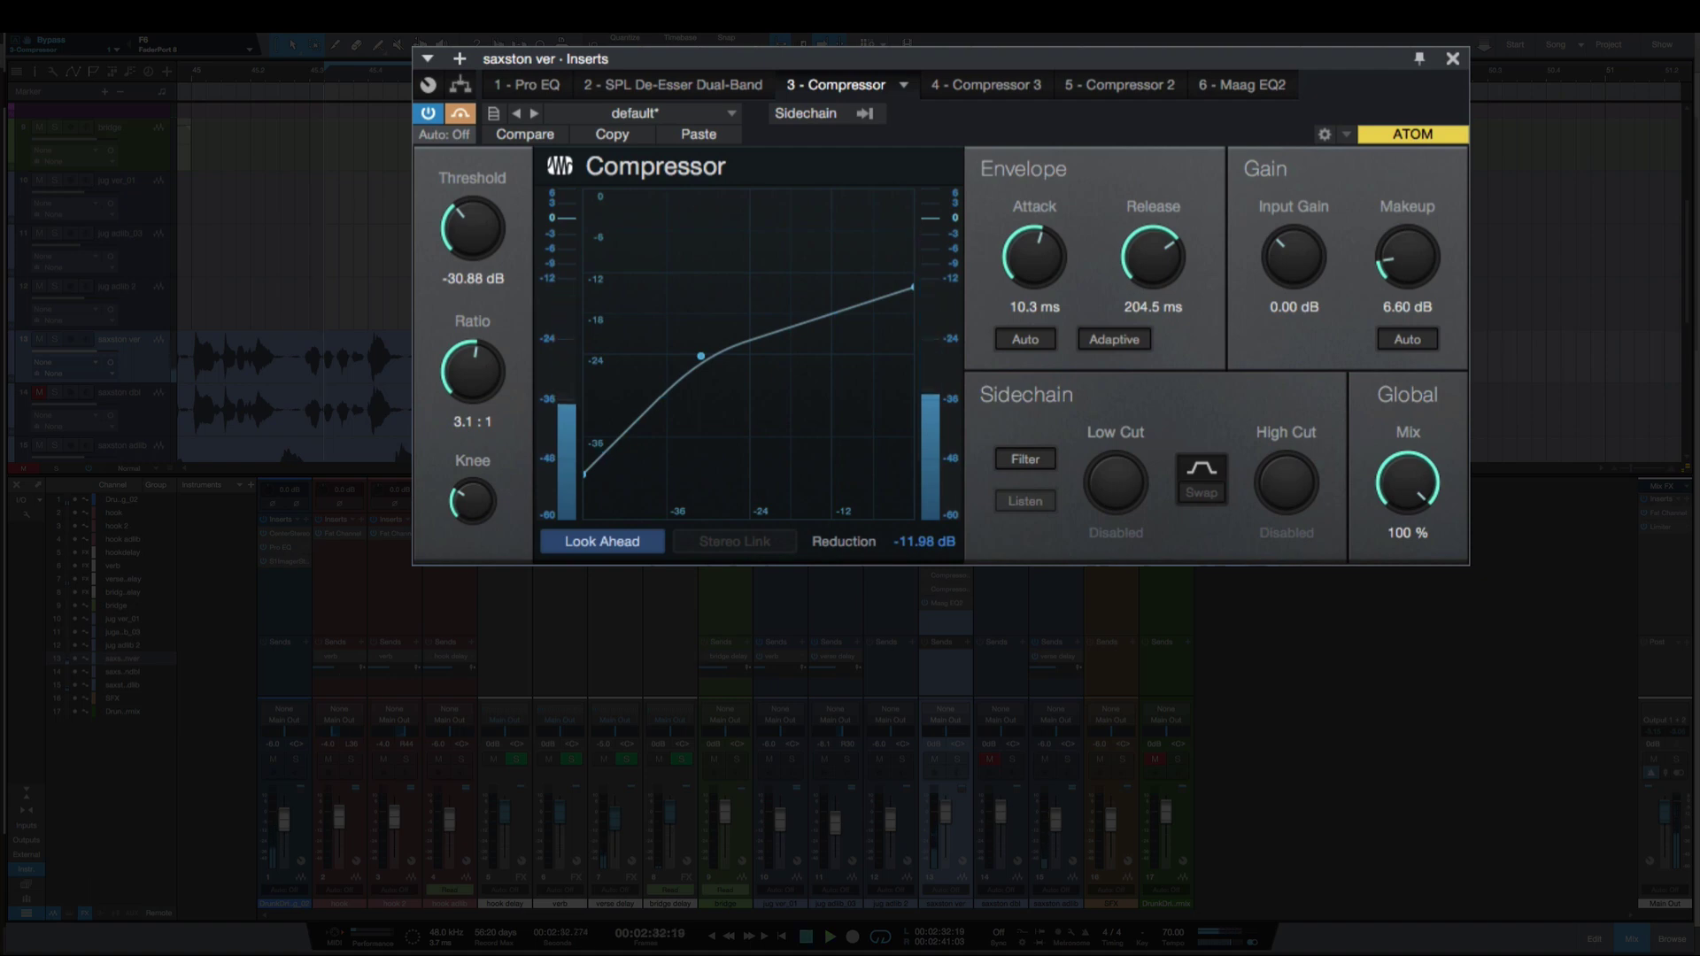
# Re-enable the Compressor and replay the section, hearing about -11.98 dB of reduction
pyautogui.click(458, 114)
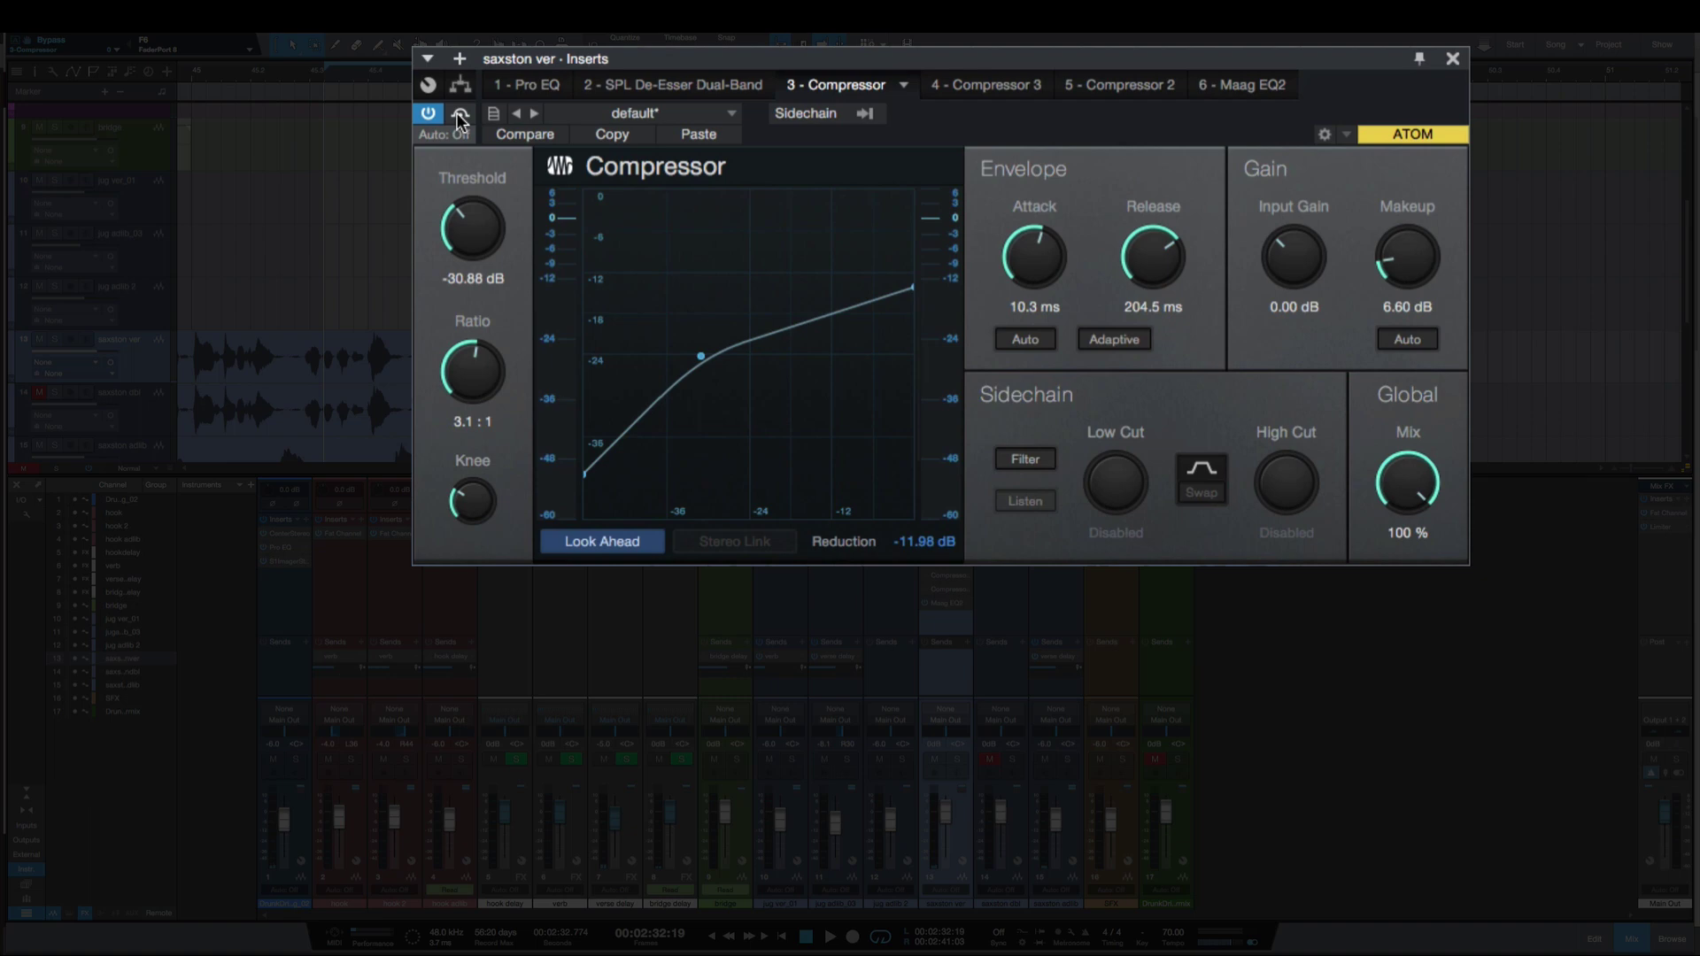
pyautogui.press('space')
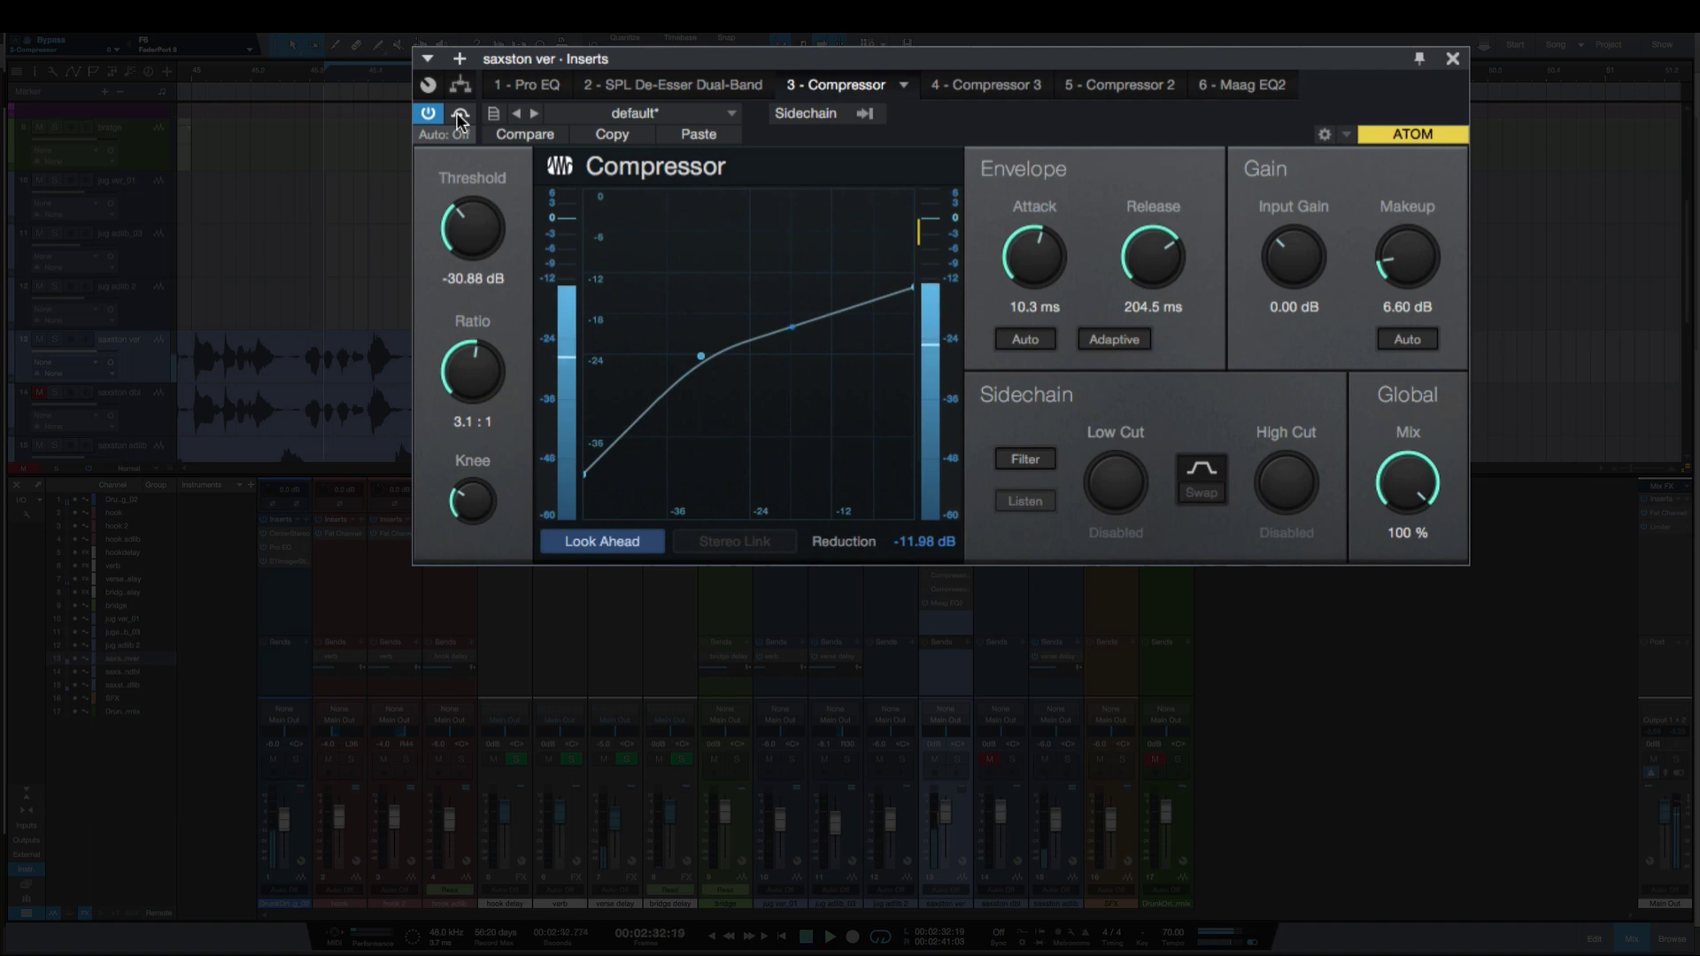
pyautogui.press('space')
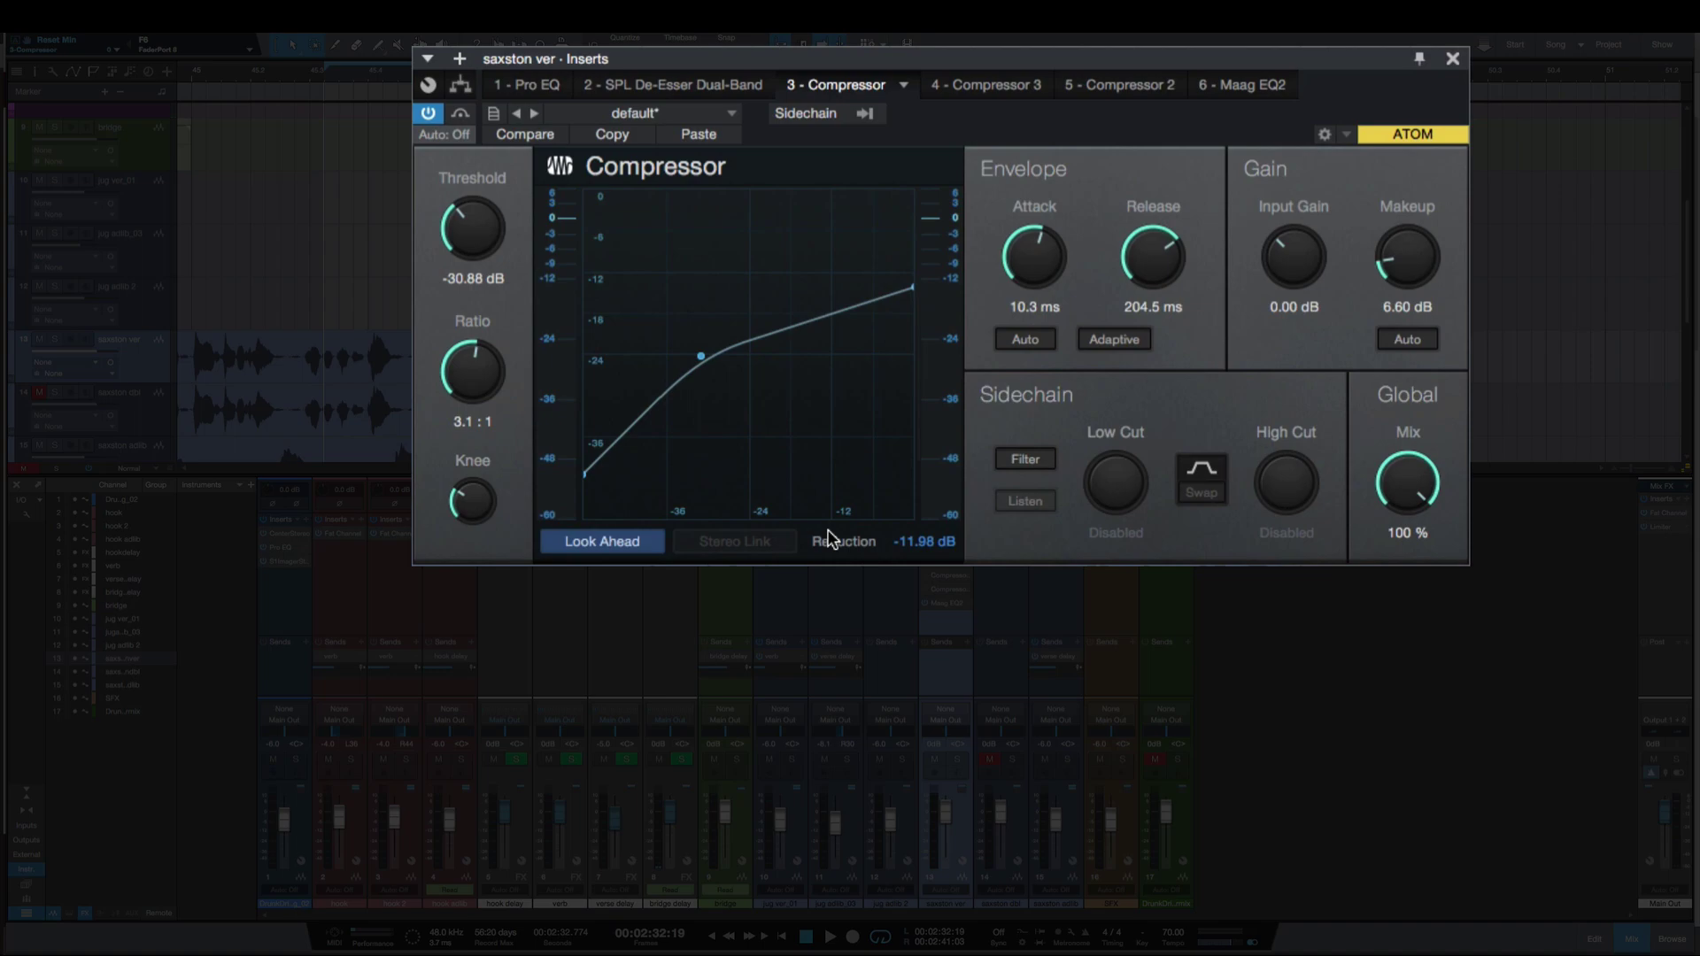
# Open Compressor 3 on channel 13 in place of the current plugin and nudge its release to 1.04 ms
pyautogui.click(1454, 60)
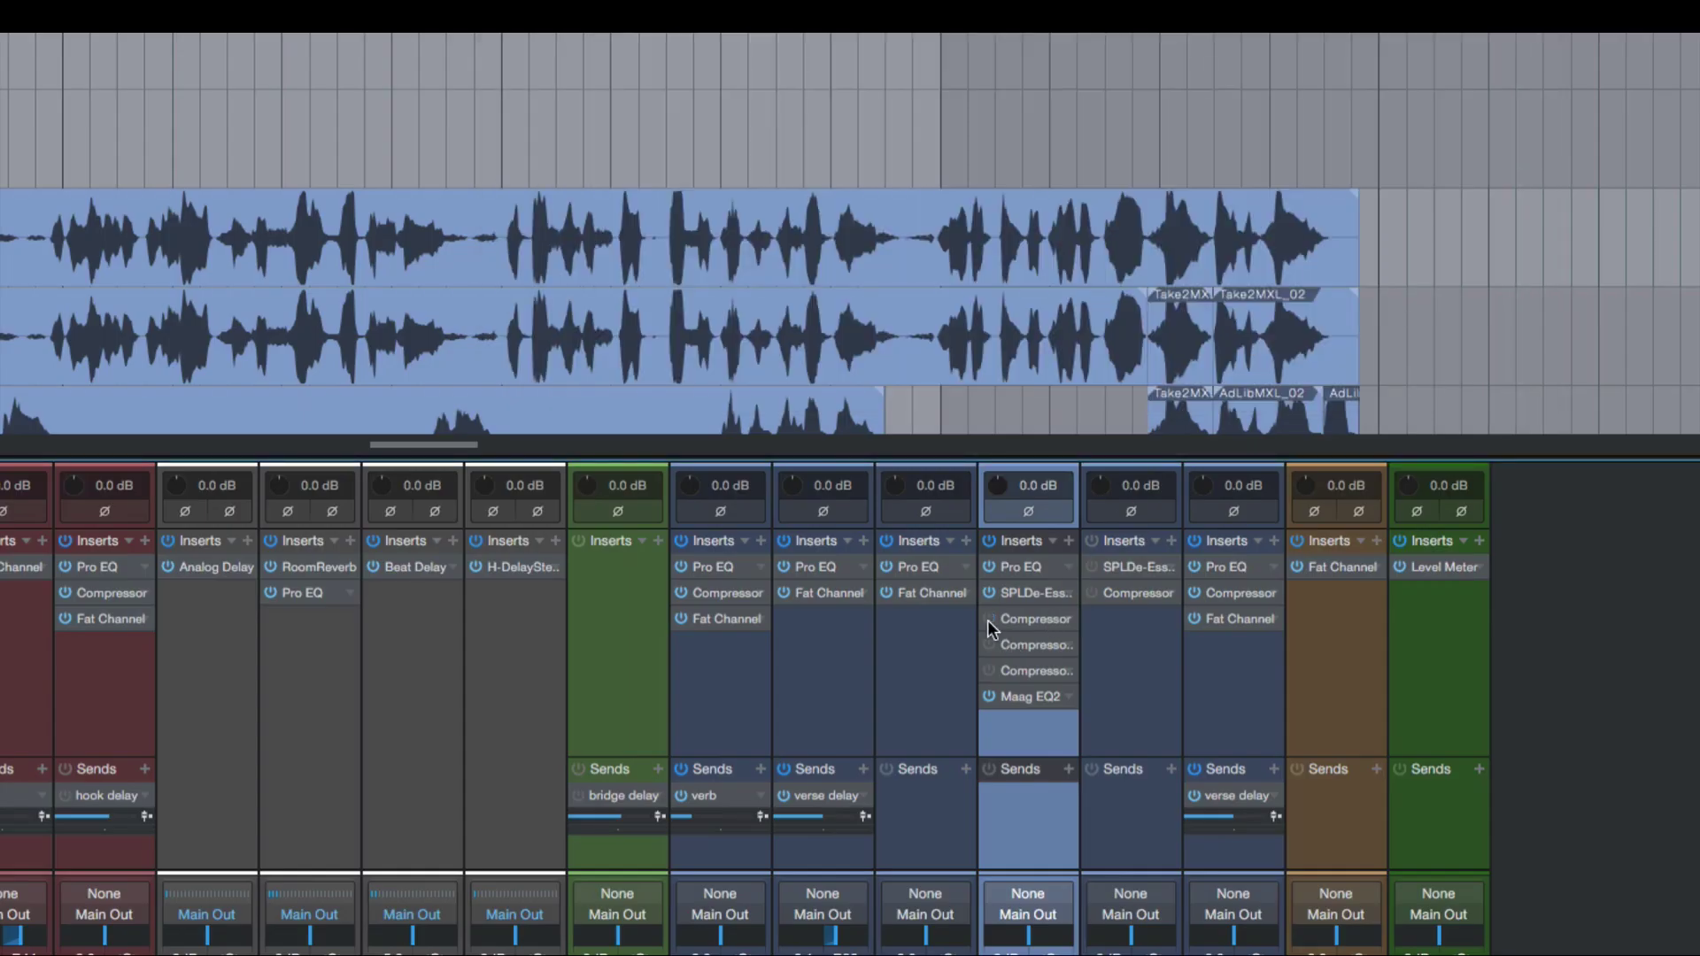
pyautogui.doubleClick(995, 645)
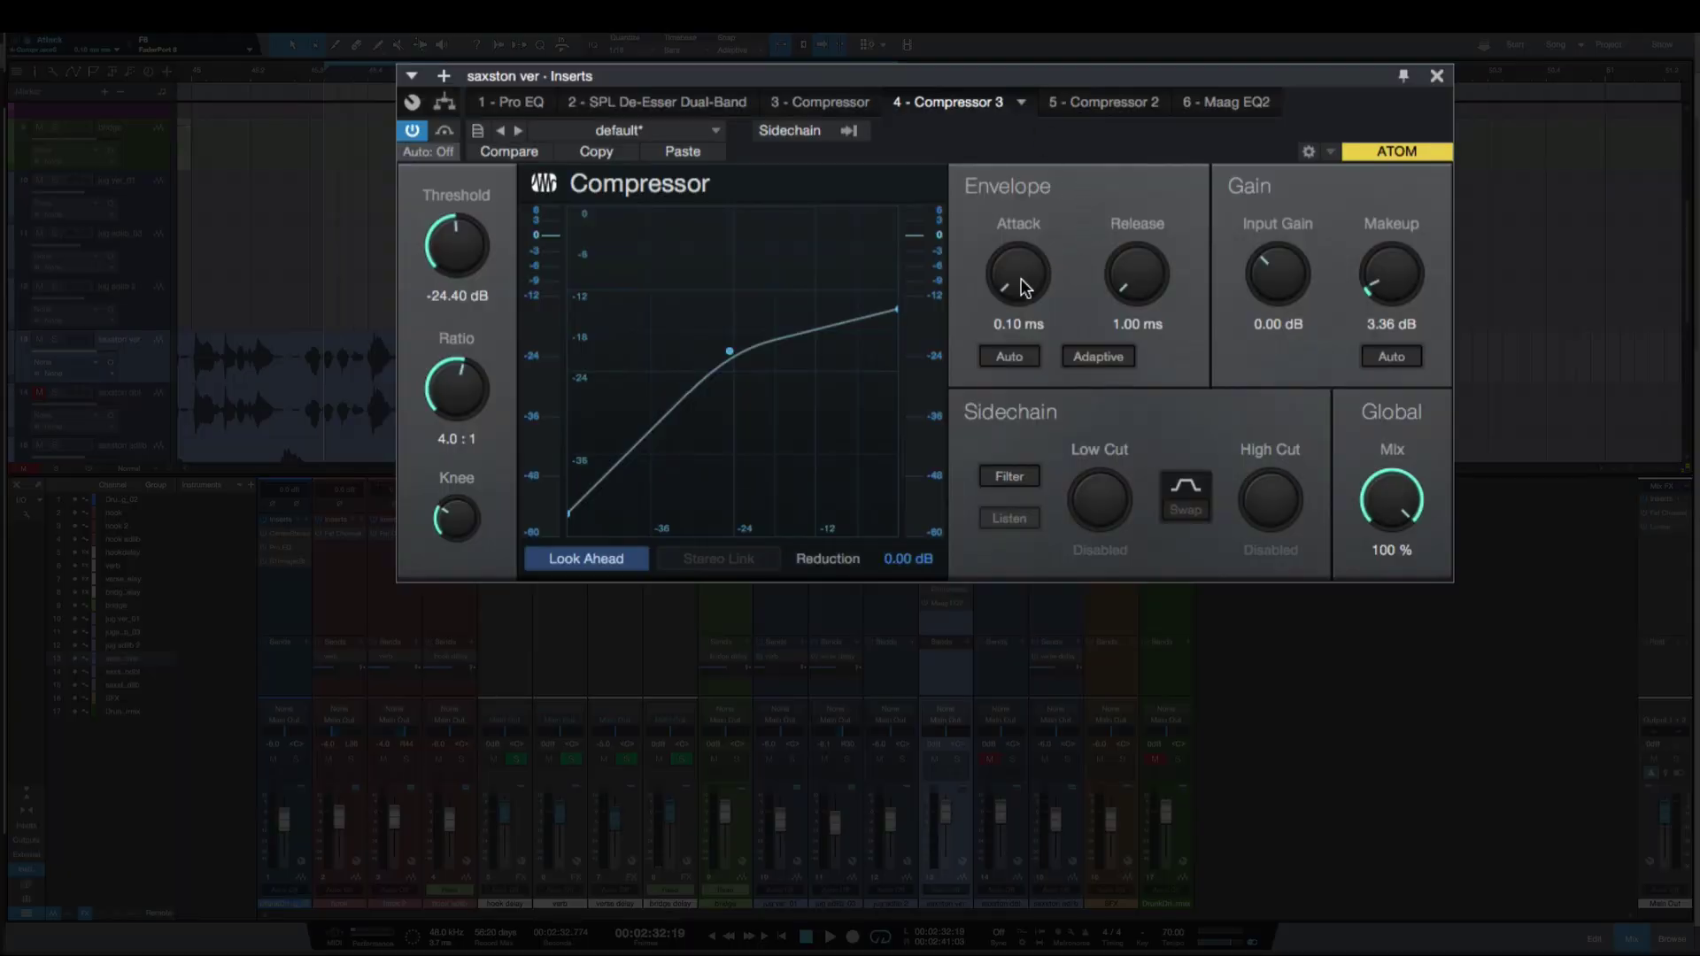
pyautogui.scroll(1, 1125, 288)
# Play the vocal section twice through Compressor 3, comparing bypassed and active at about -11.89 dB reduction
pyautogui.press('space')
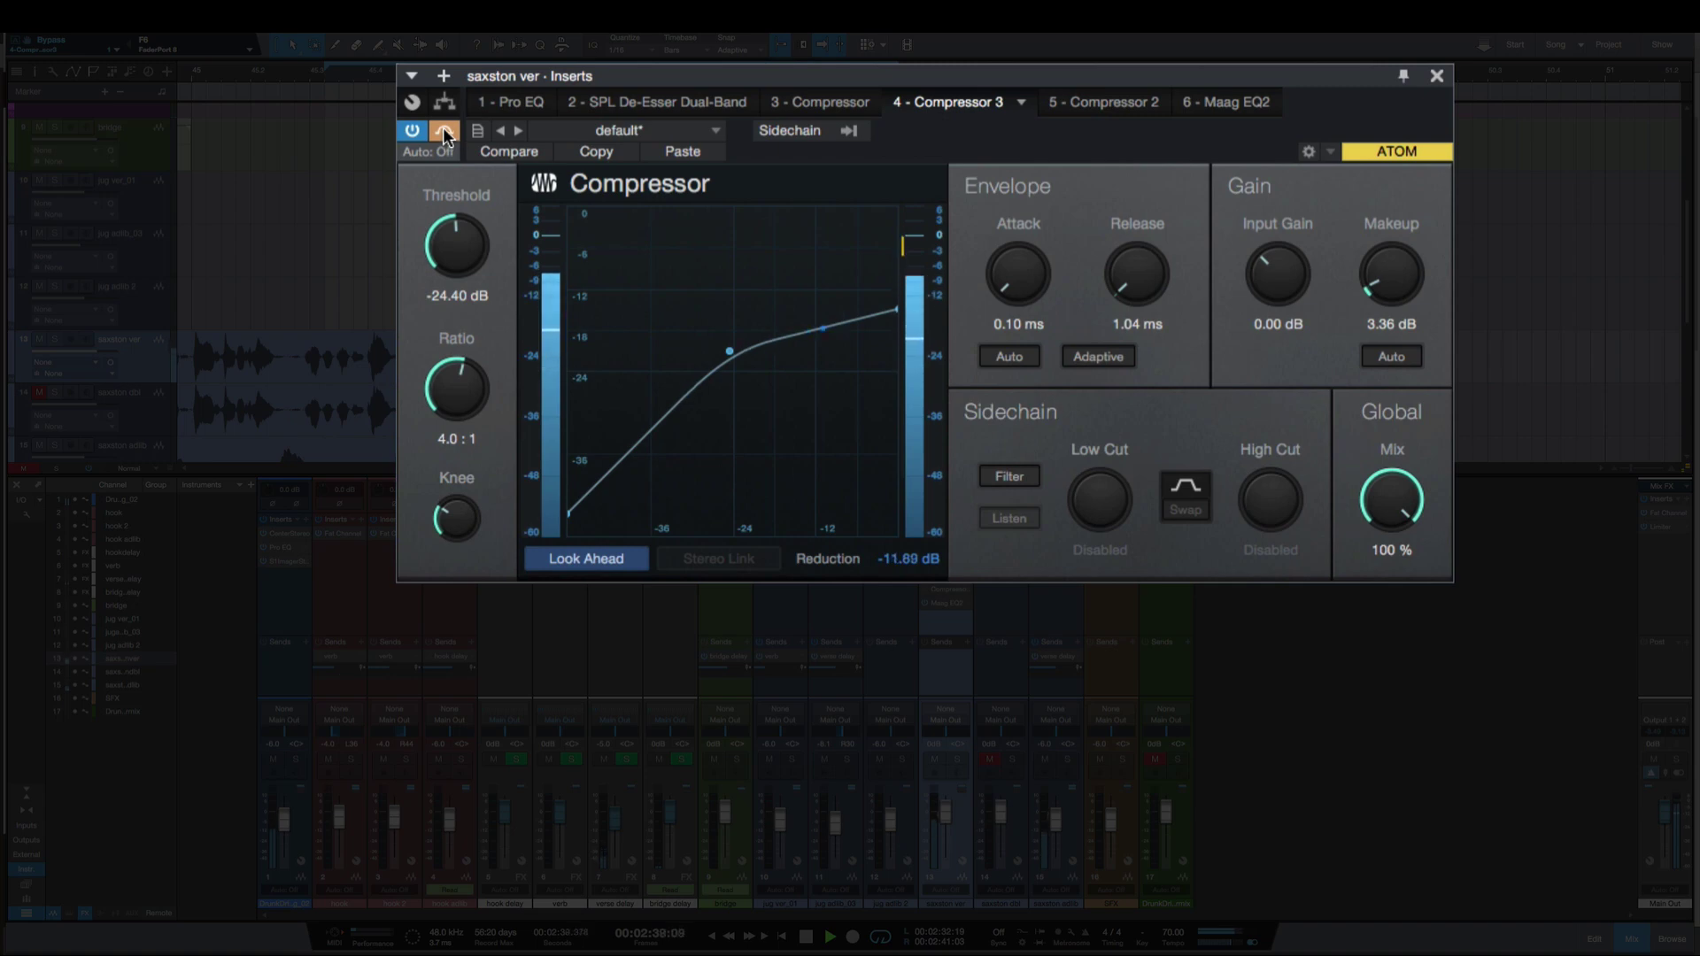
pyautogui.press('space')
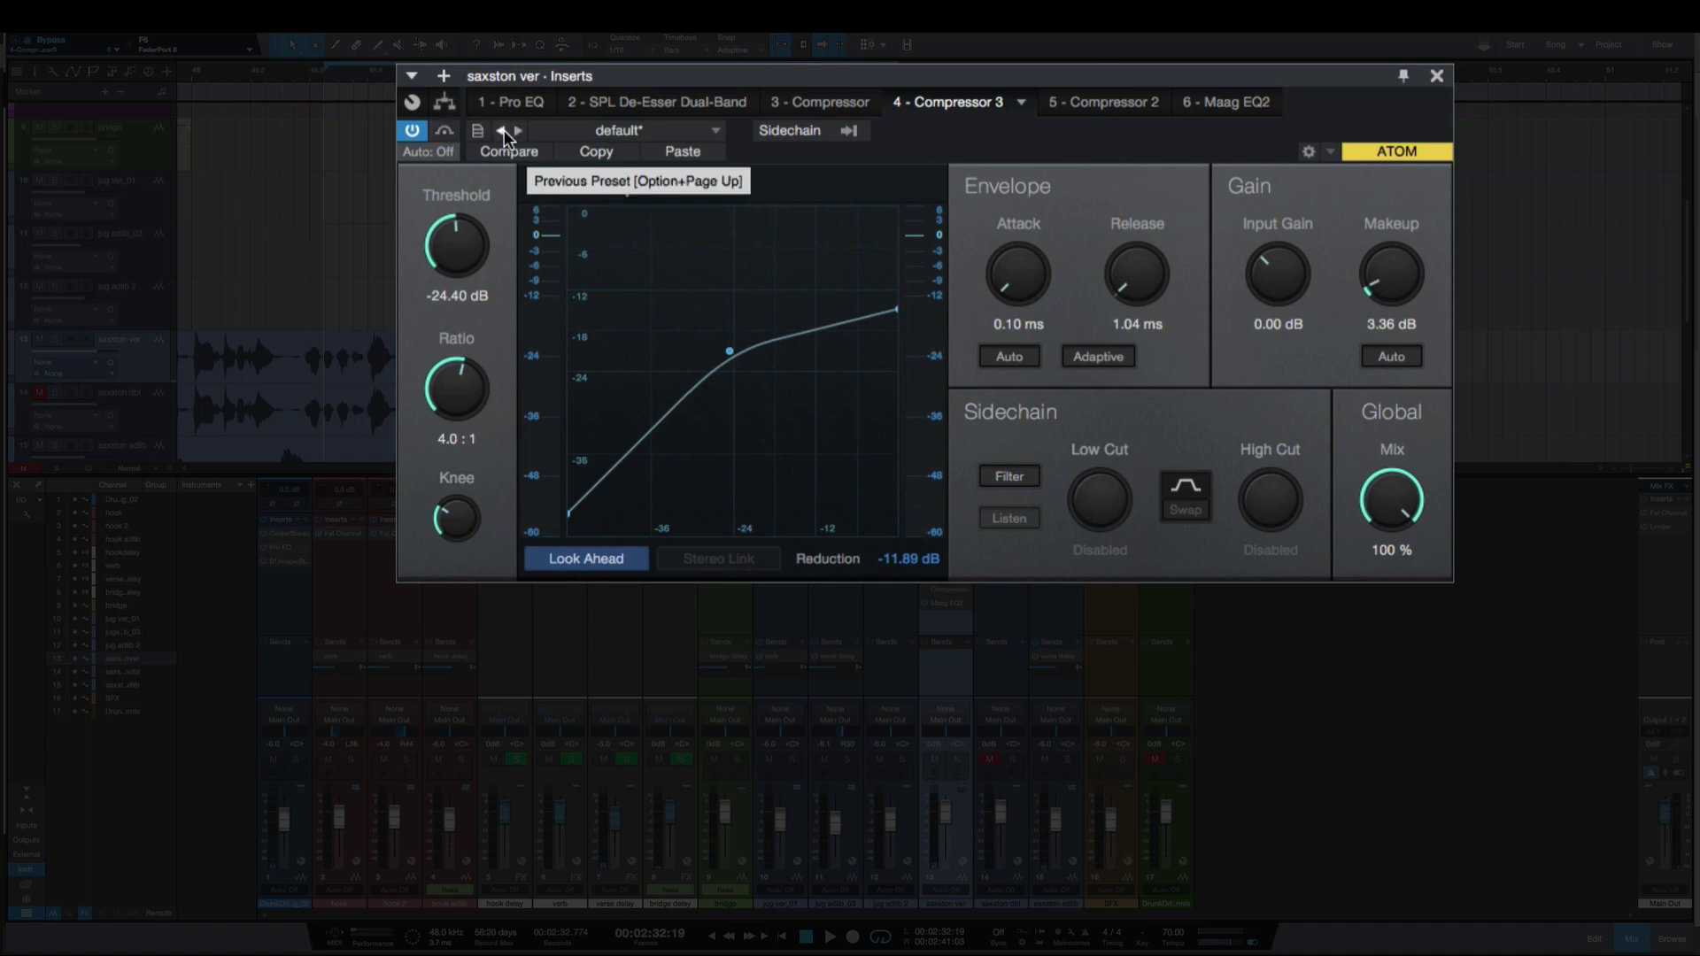
pyautogui.press('space')
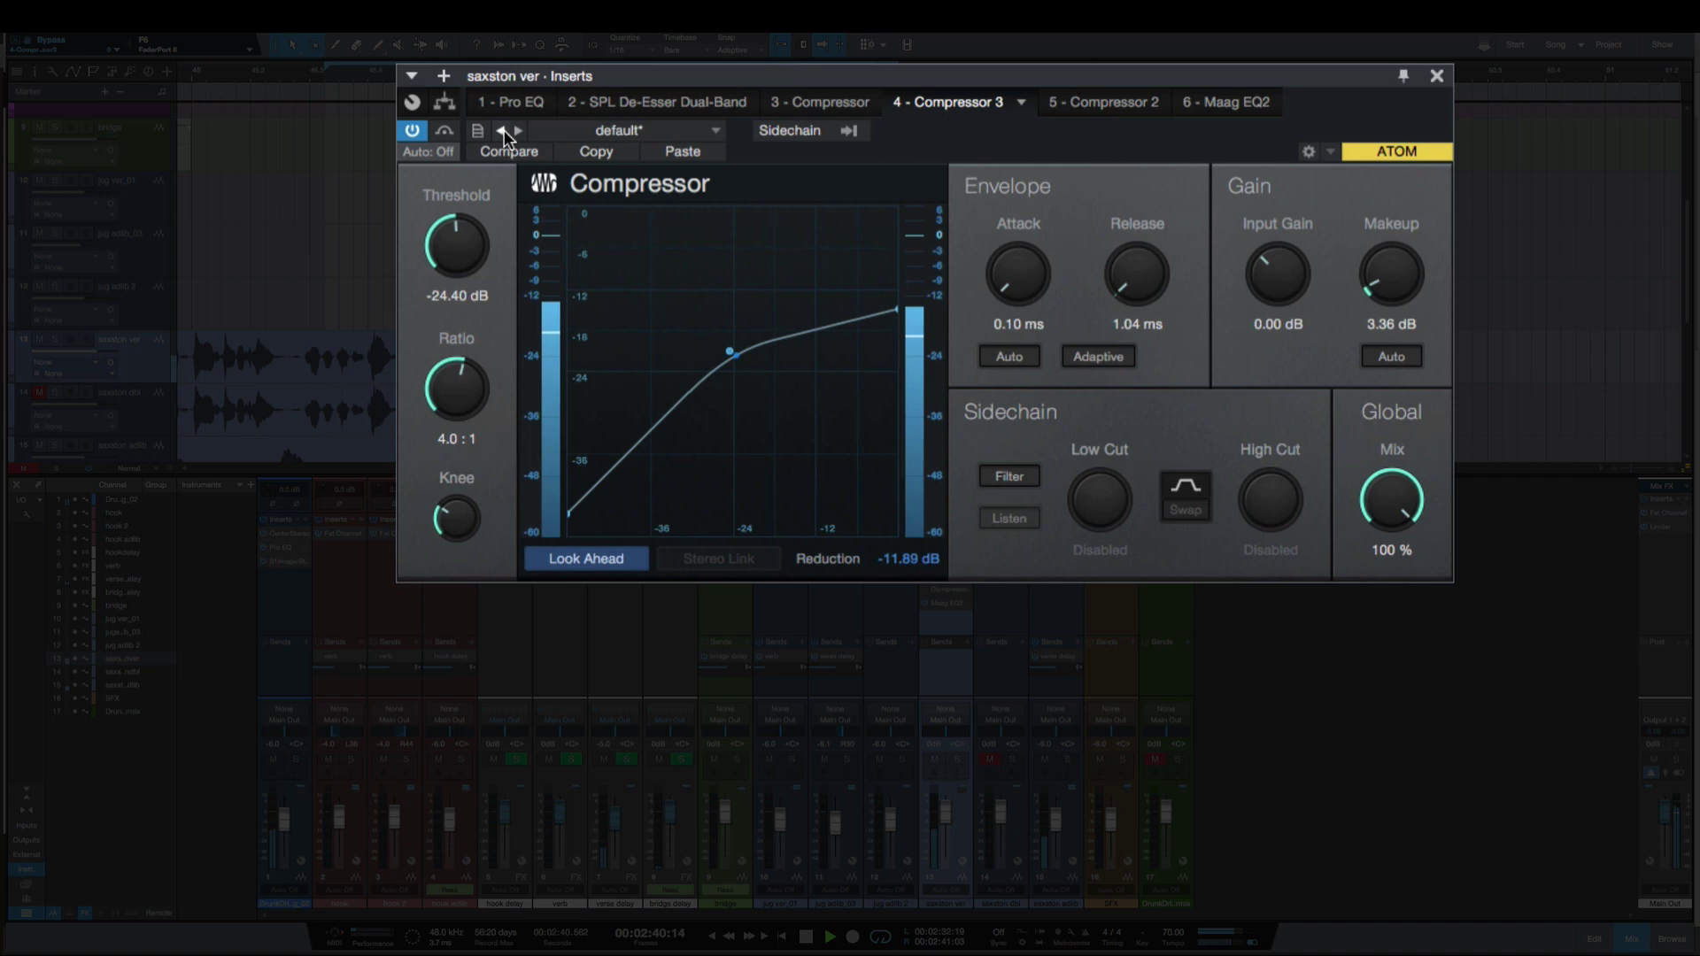
pyautogui.press('space')
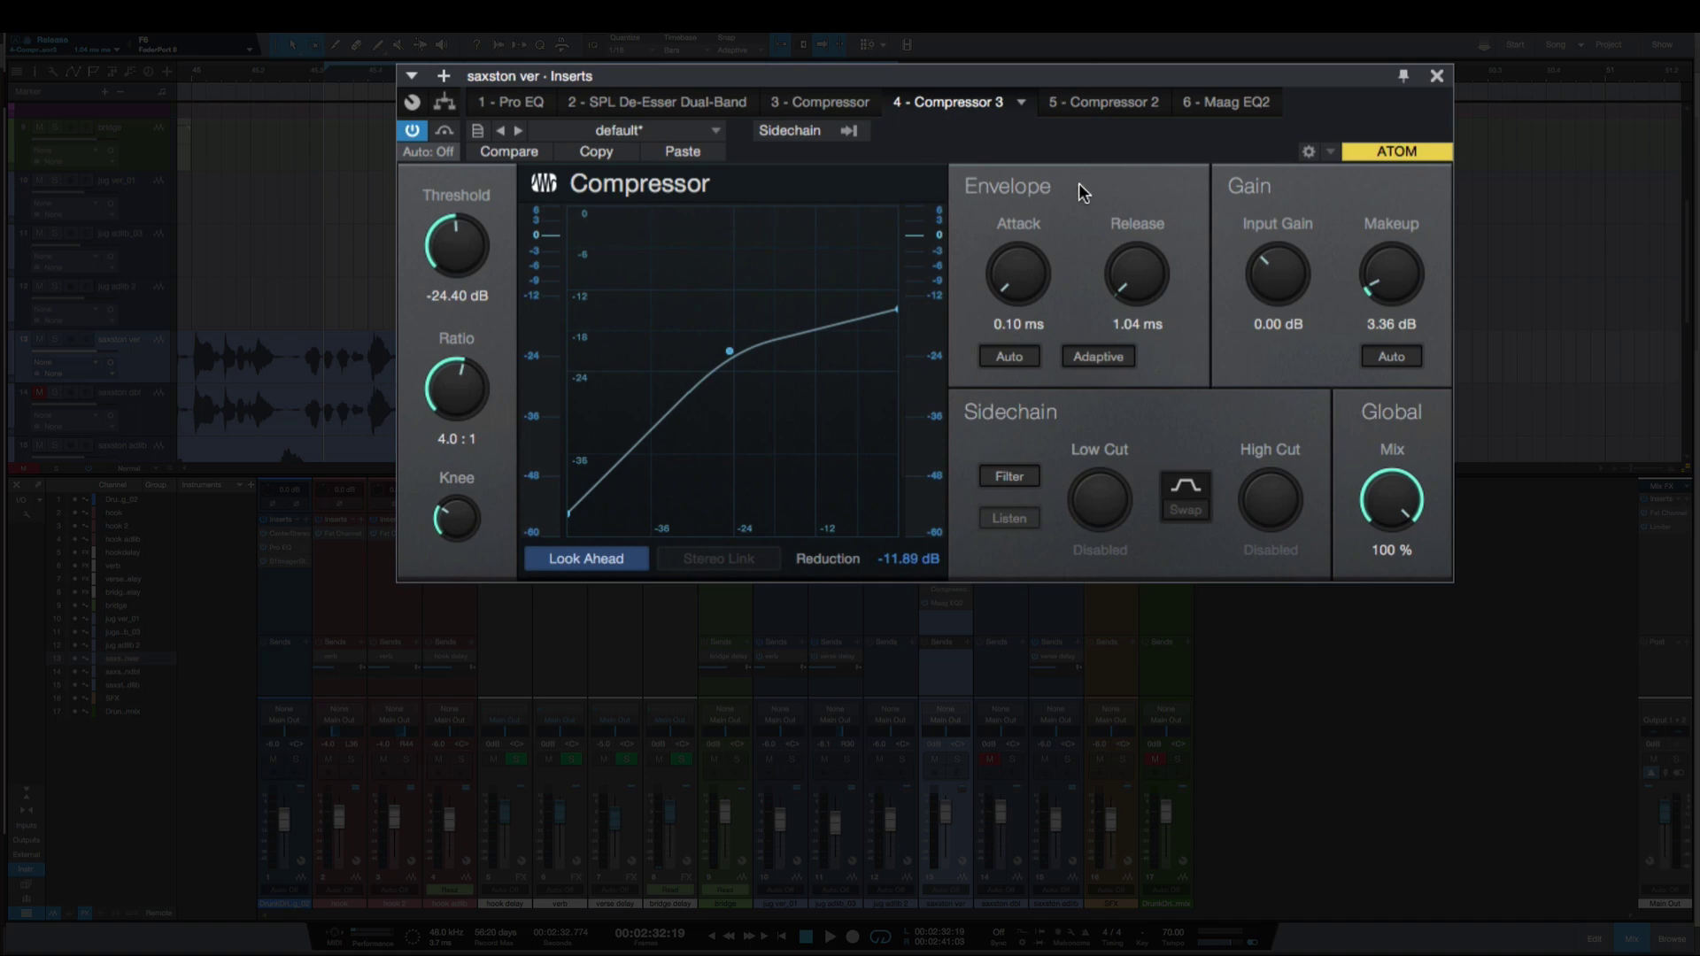
# Audition Compressor 3 with a roughly 6.95 ms release, then shorten the release to 3.37 ms
pyautogui.moveTo(1136, 265); pyautogui.dragTo(1147, 161)
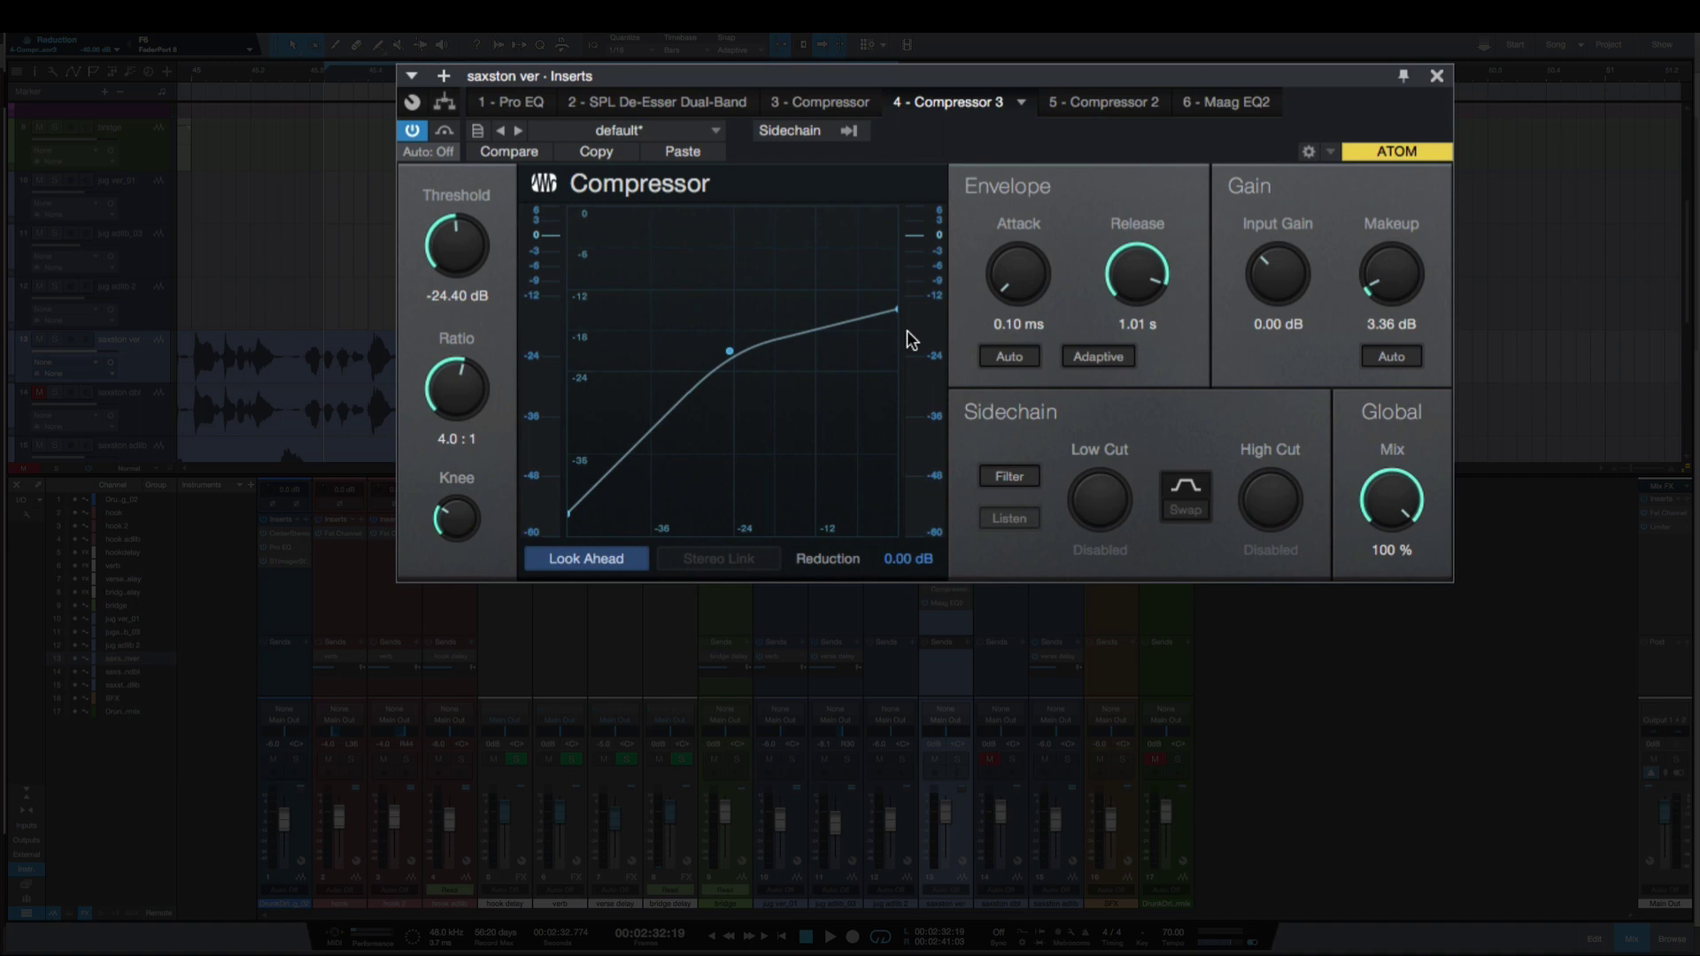
pyautogui.moveTo(917, 335)
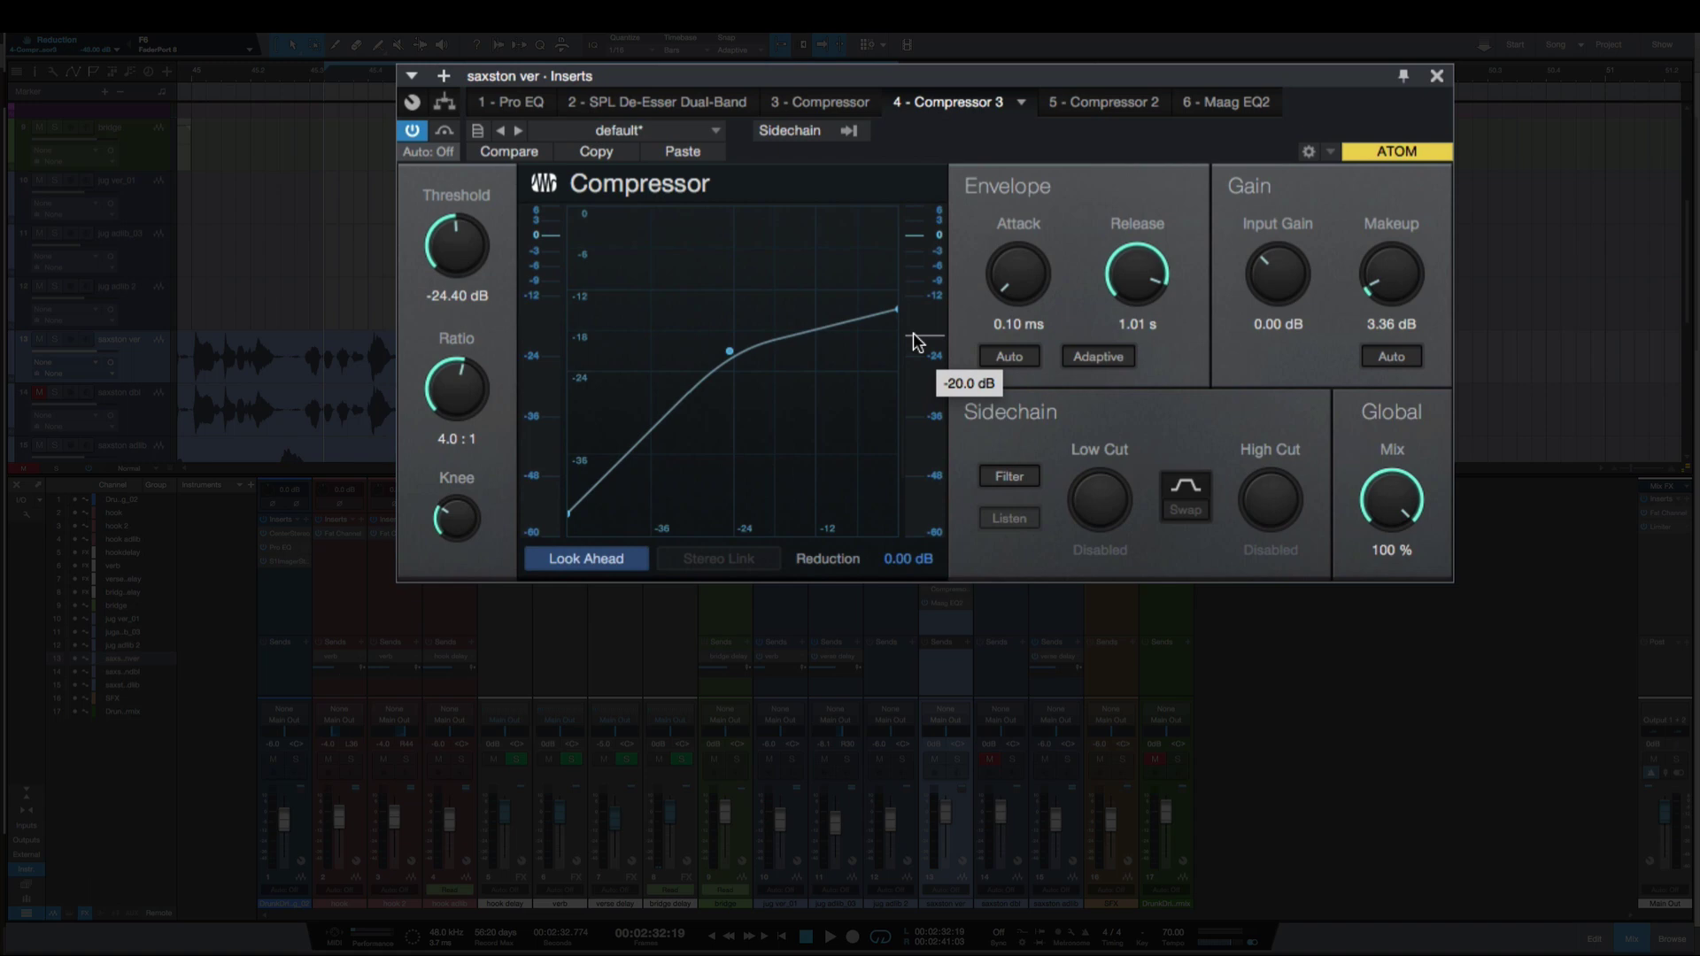
pyautogui.press('space')
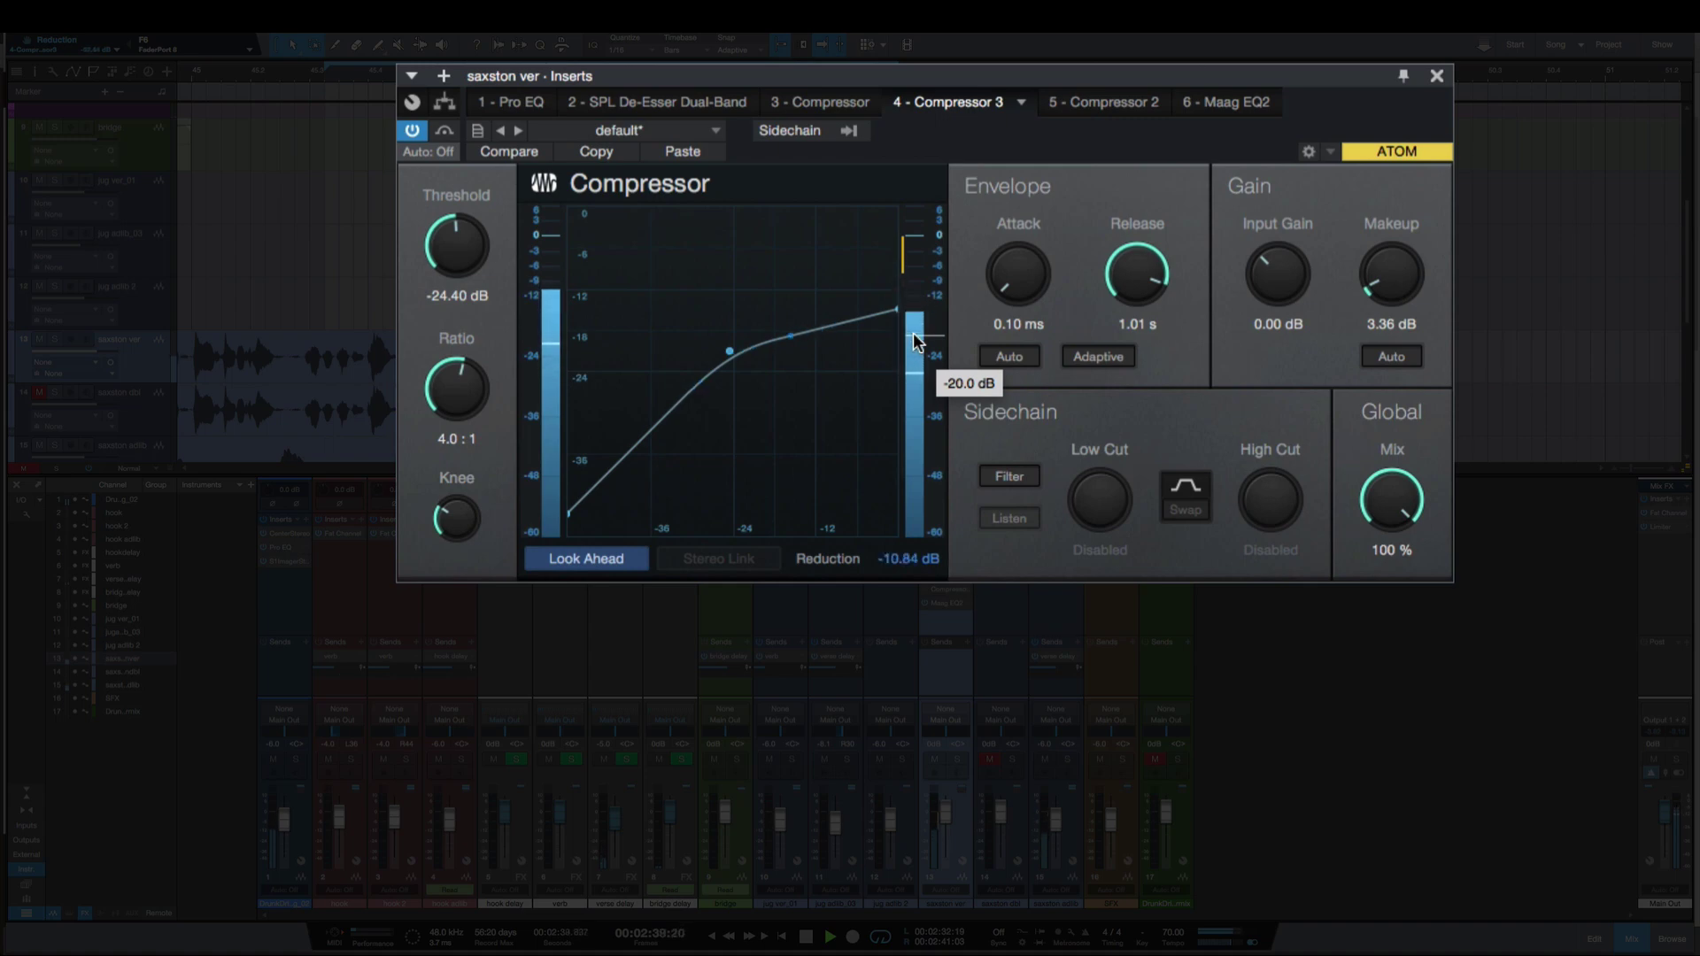
pyautogui.press('space')
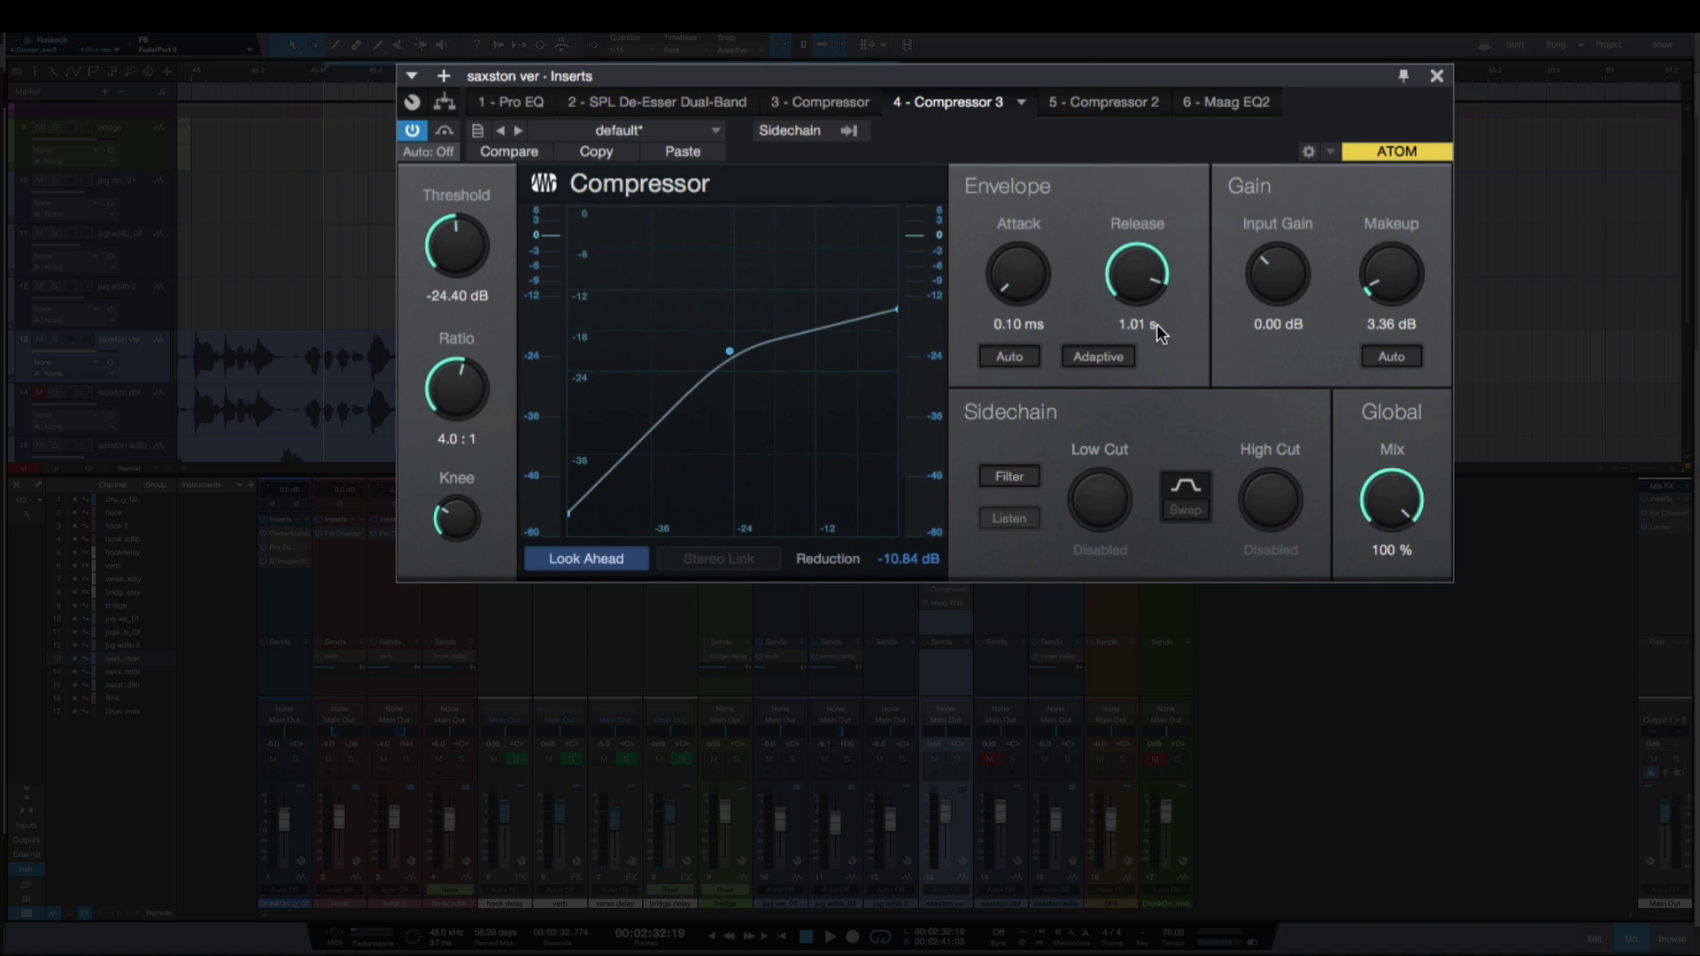
pyautogui.moveTo(1145, 289); pyautogui.dragTo(1133, 399)
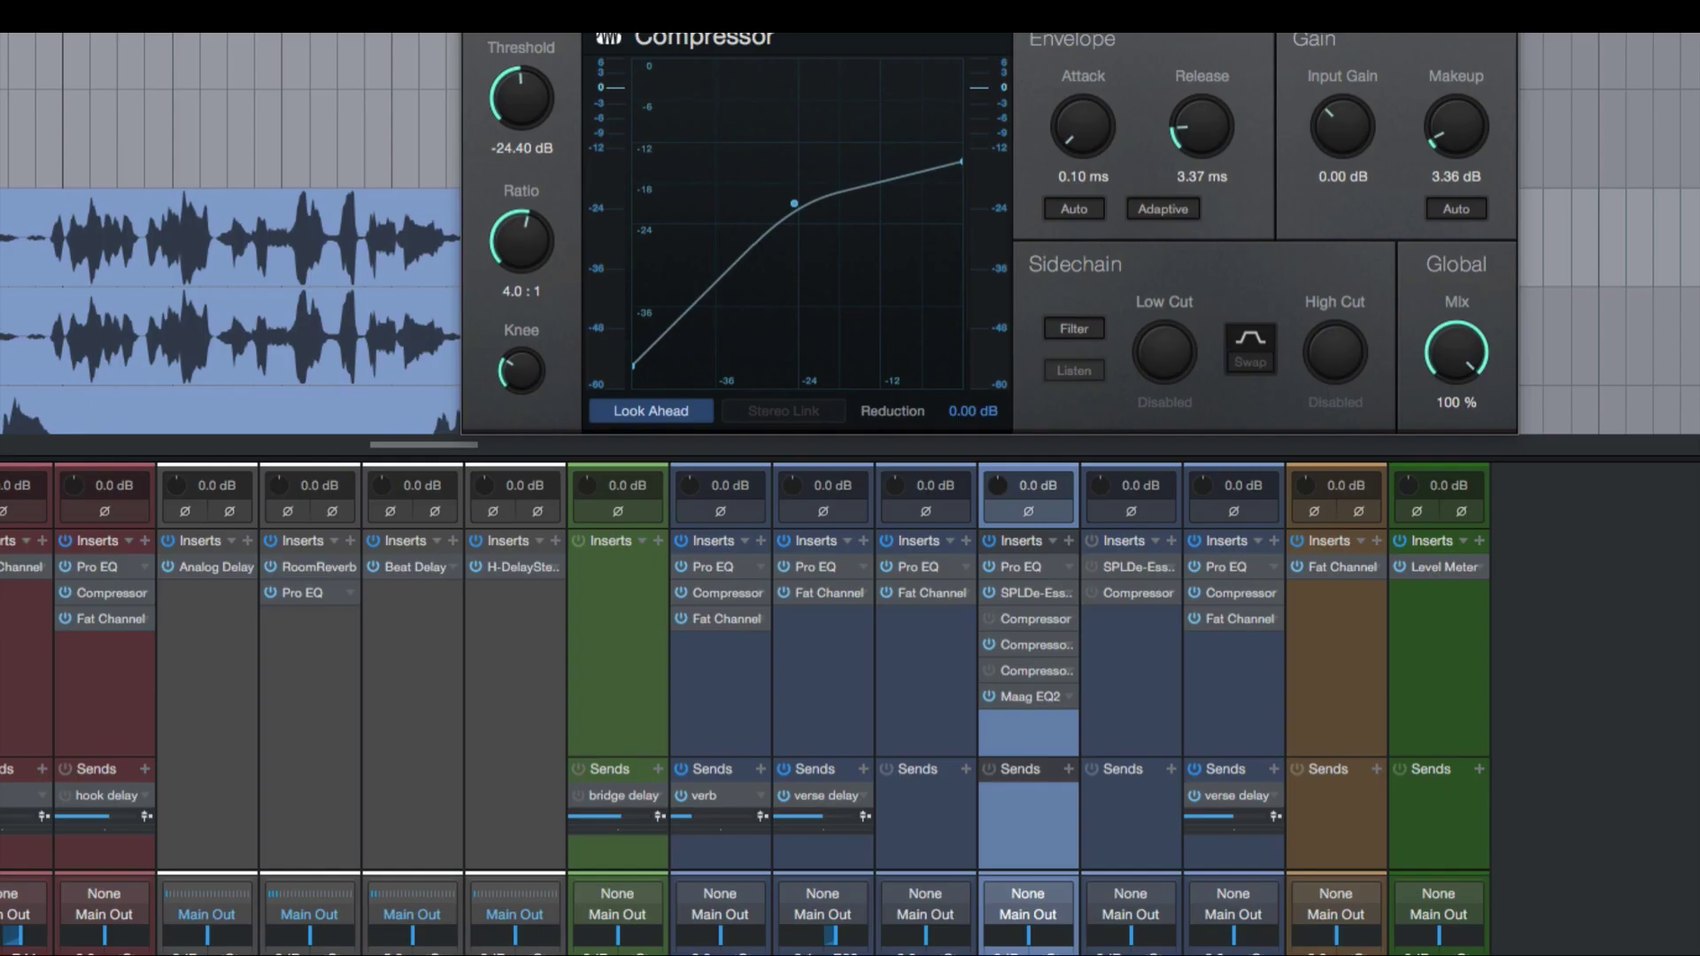
# Open the vocal's second compressor (3.1:1, -24 dB threshold) and switch it on
pyautogui.press('Escape')
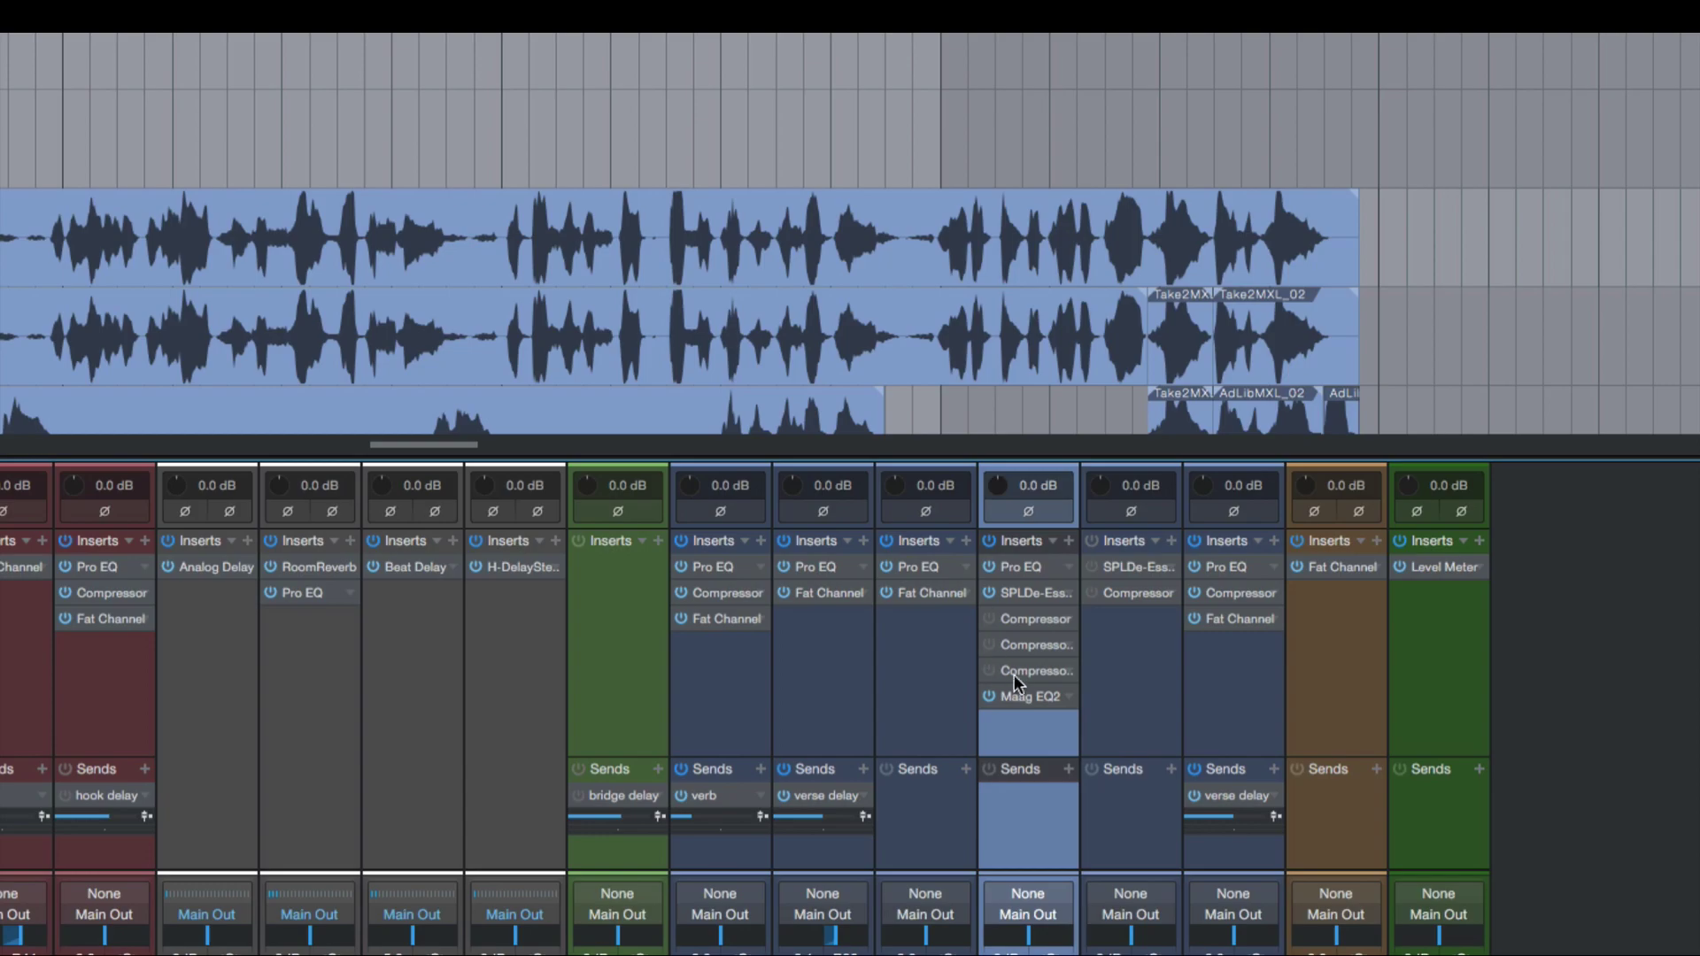
pyautogui.click(1027, 670)
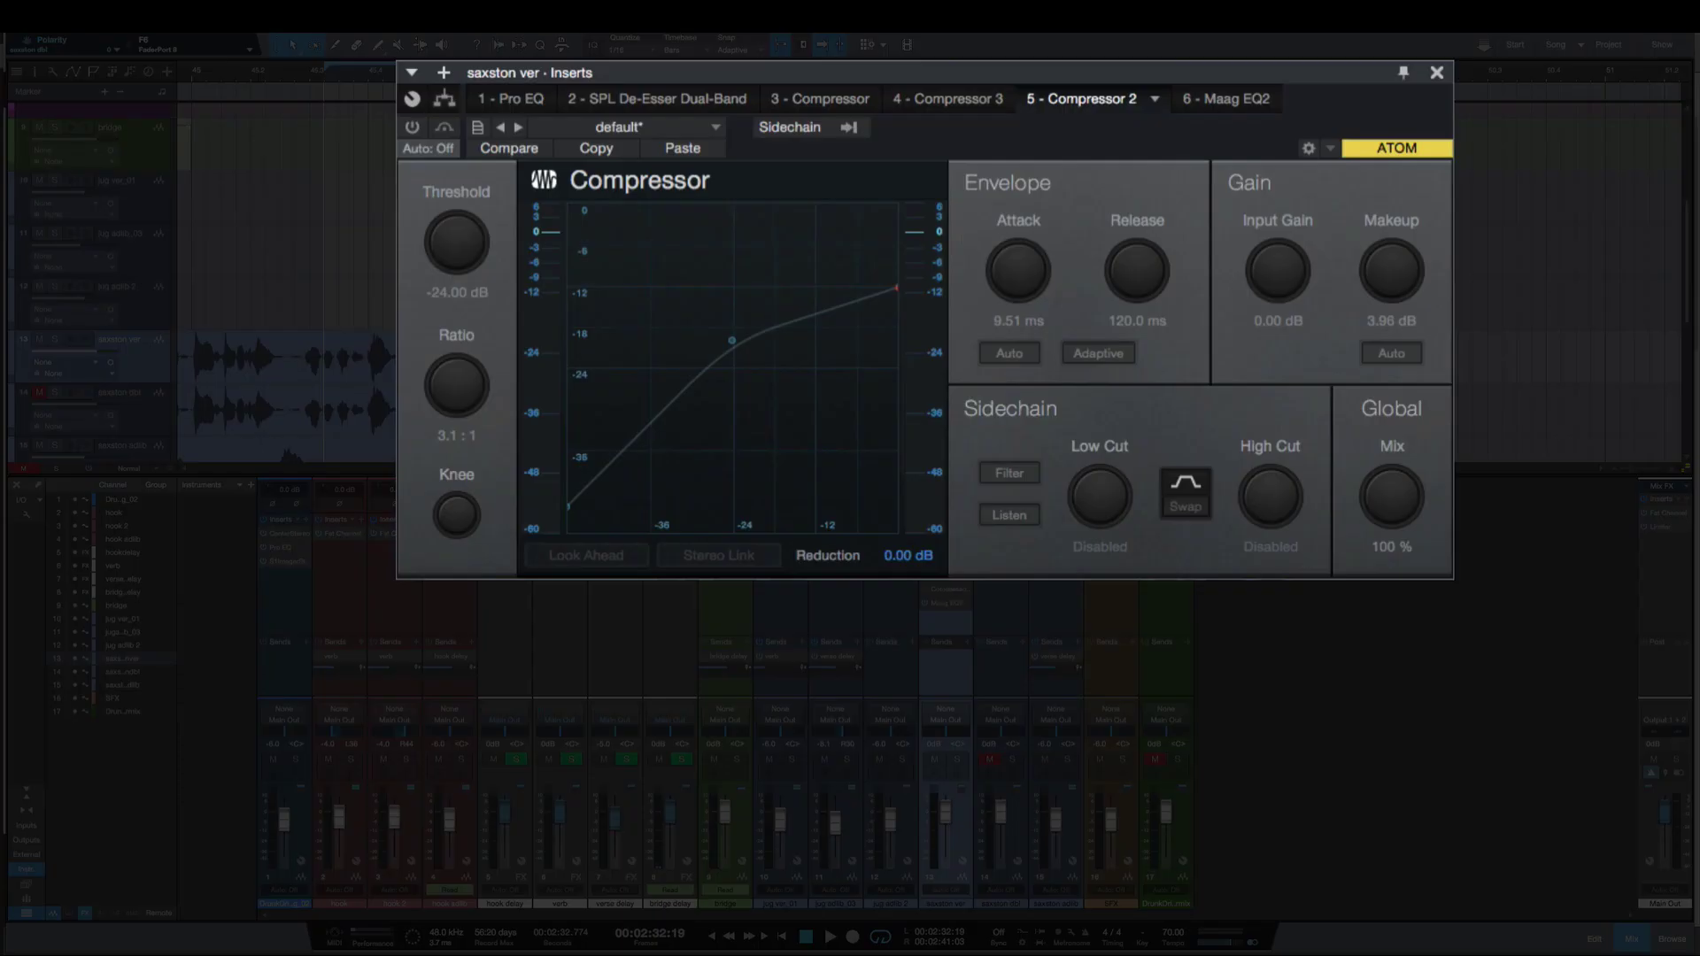
pyautogui.click(412, 129)
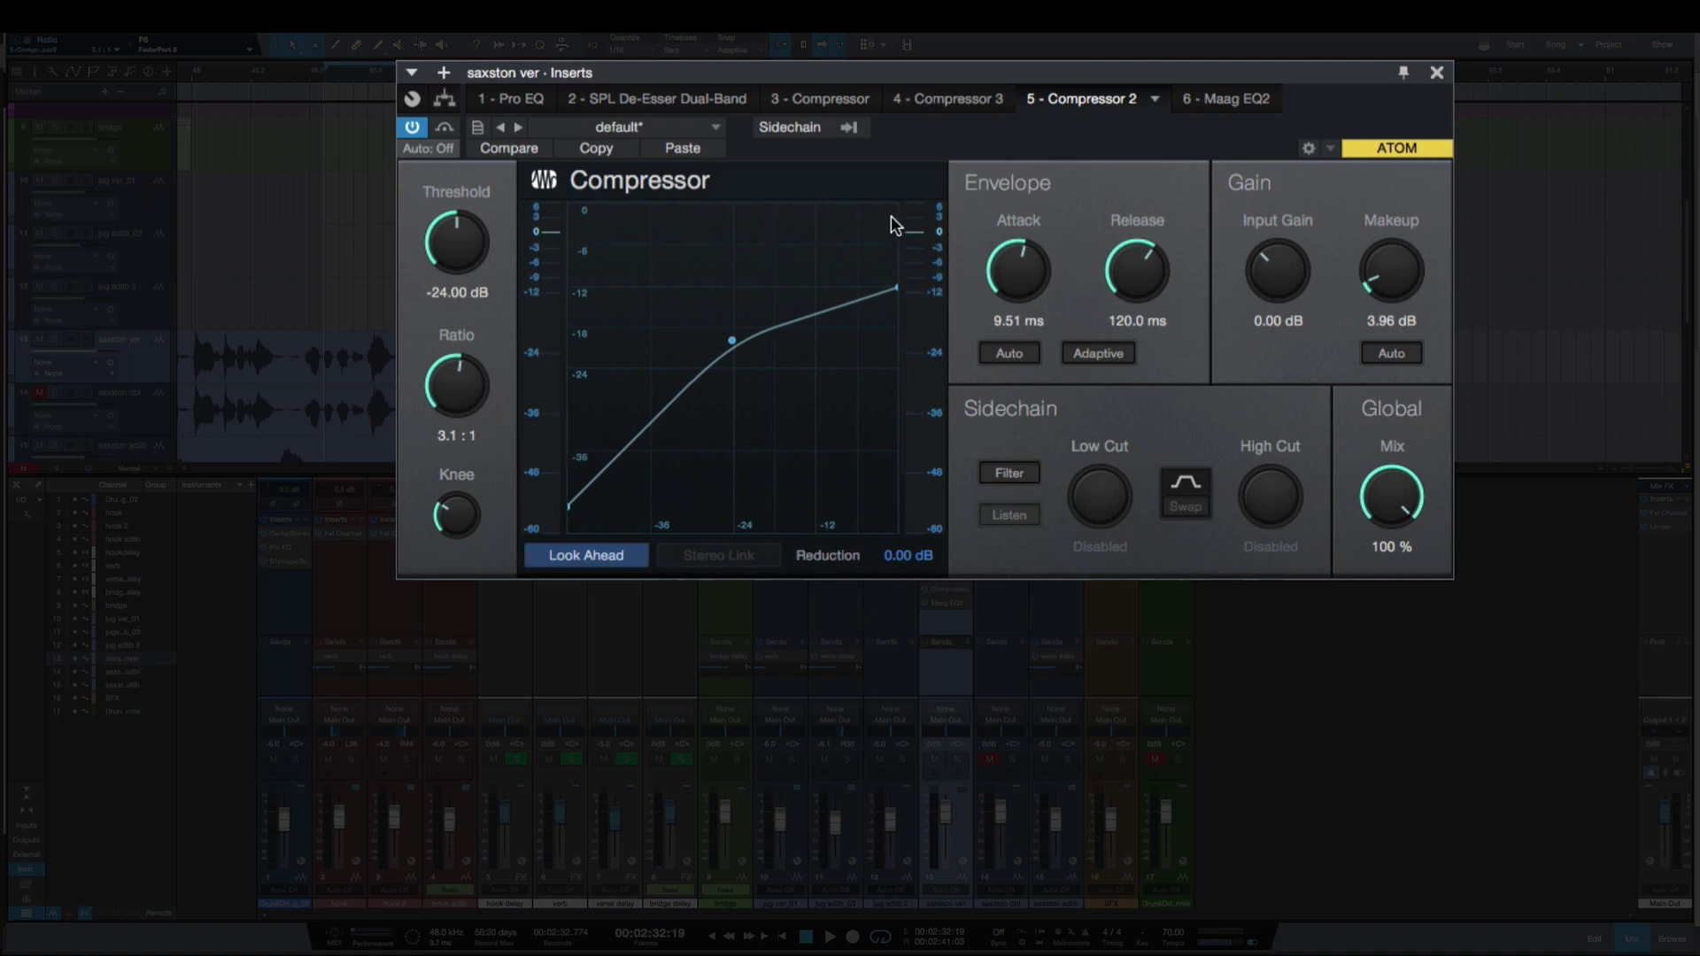
# Play the vocal with Compressor 2 bypassed, then re-engage it and play again
pyautogui.click(445, 128)
pyautogui.press('space')
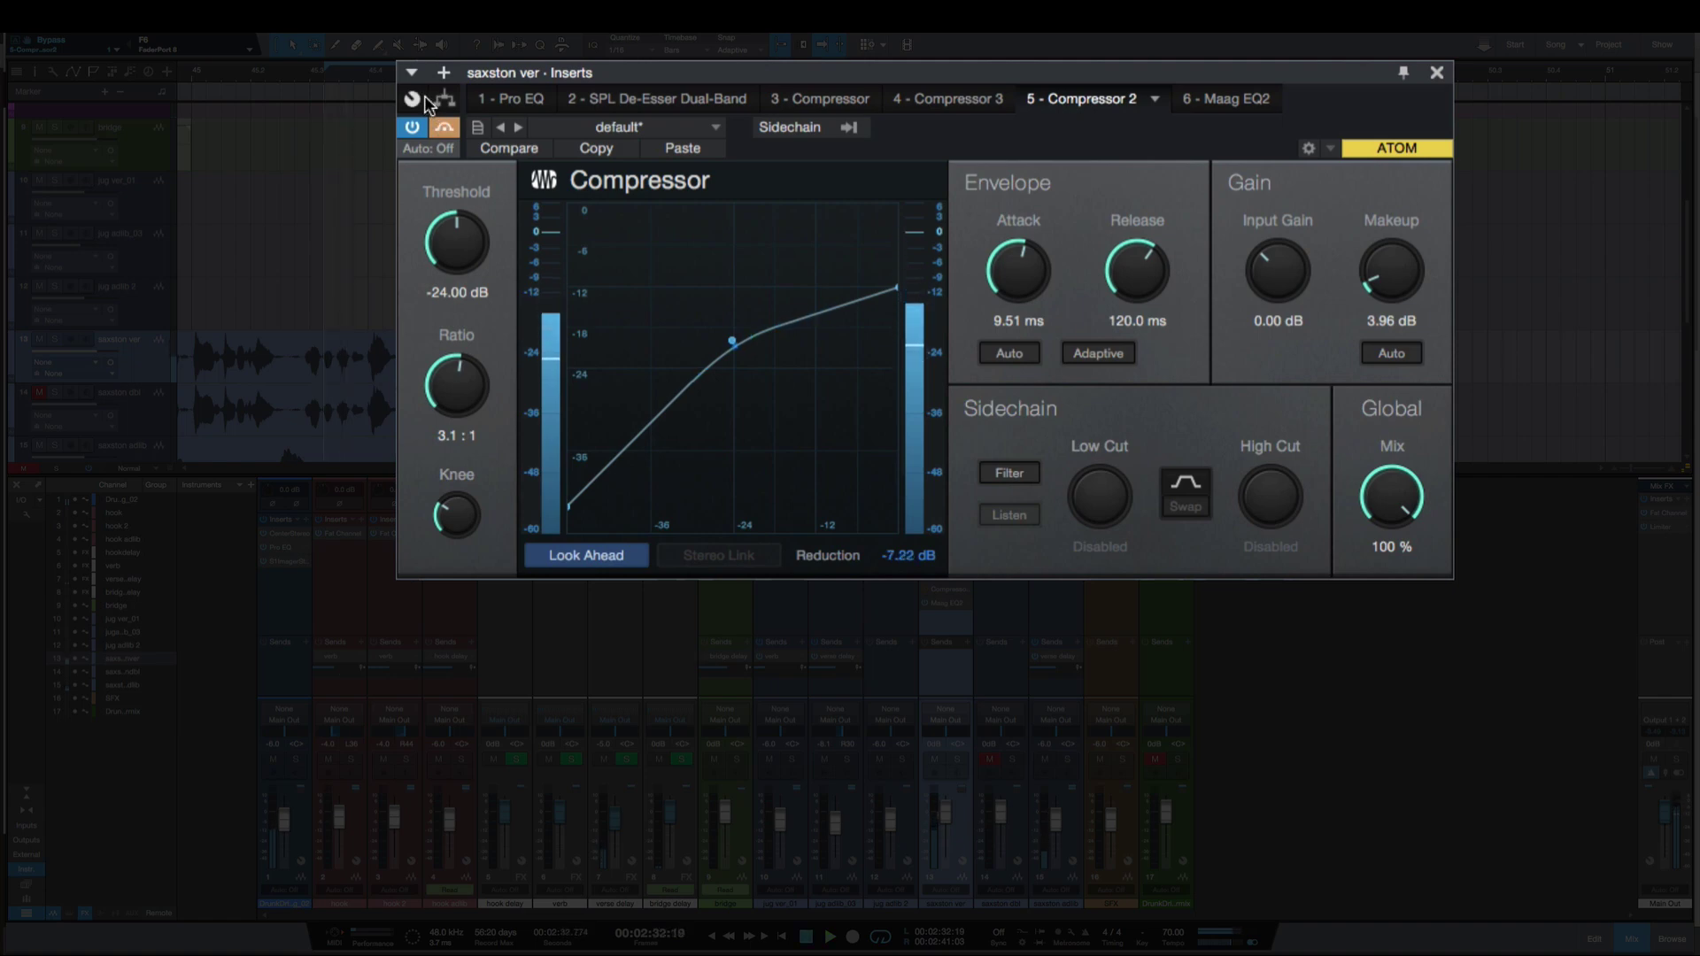
pyautogui.press('space')
pyautogui.click(452, 120)
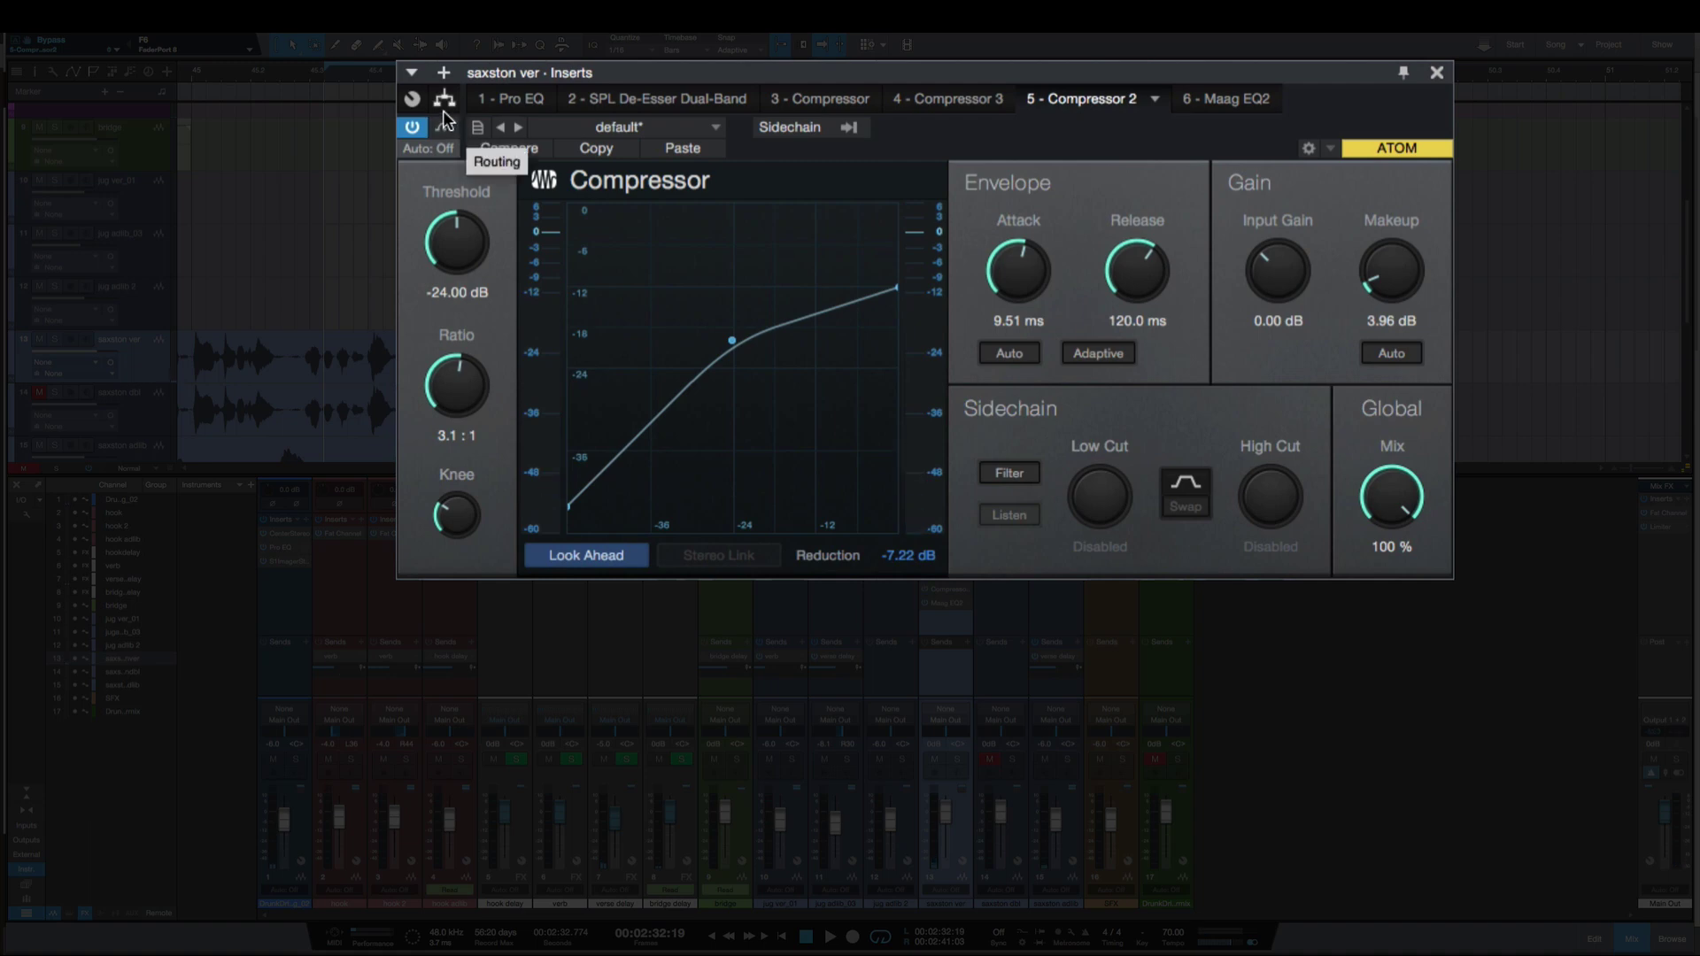
pyautogui.press('space')
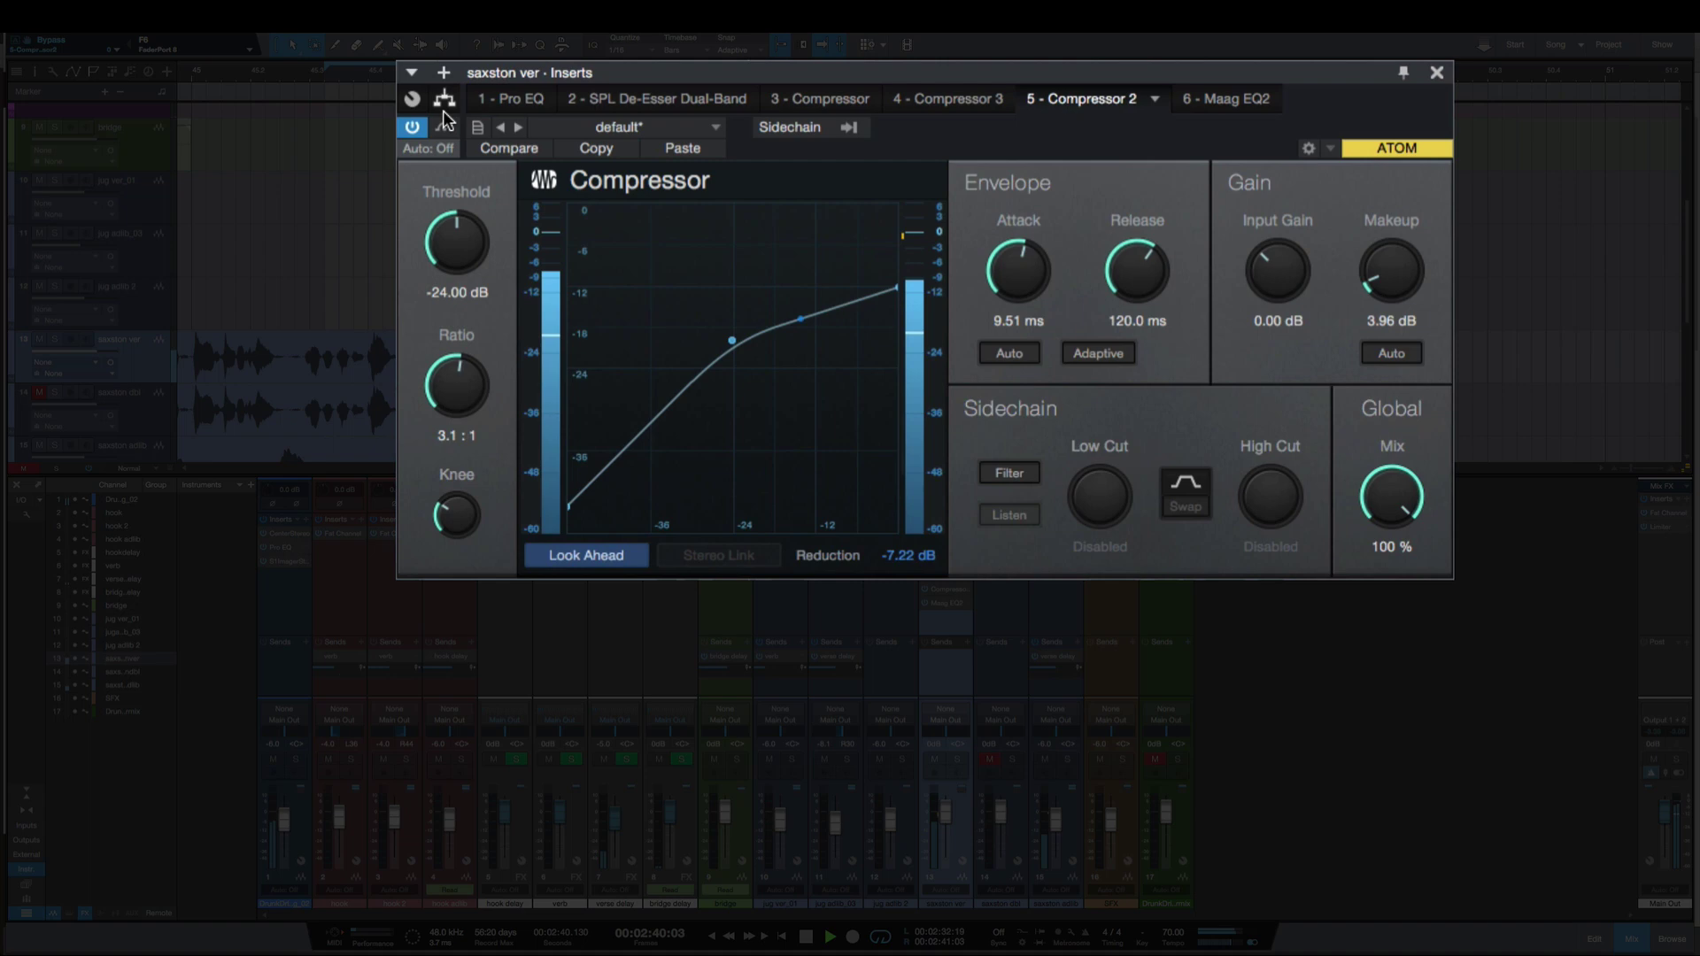
# Raise Compressor 2's release to 175.5 ms and listen to the vocal again
pyautogui.press('space')
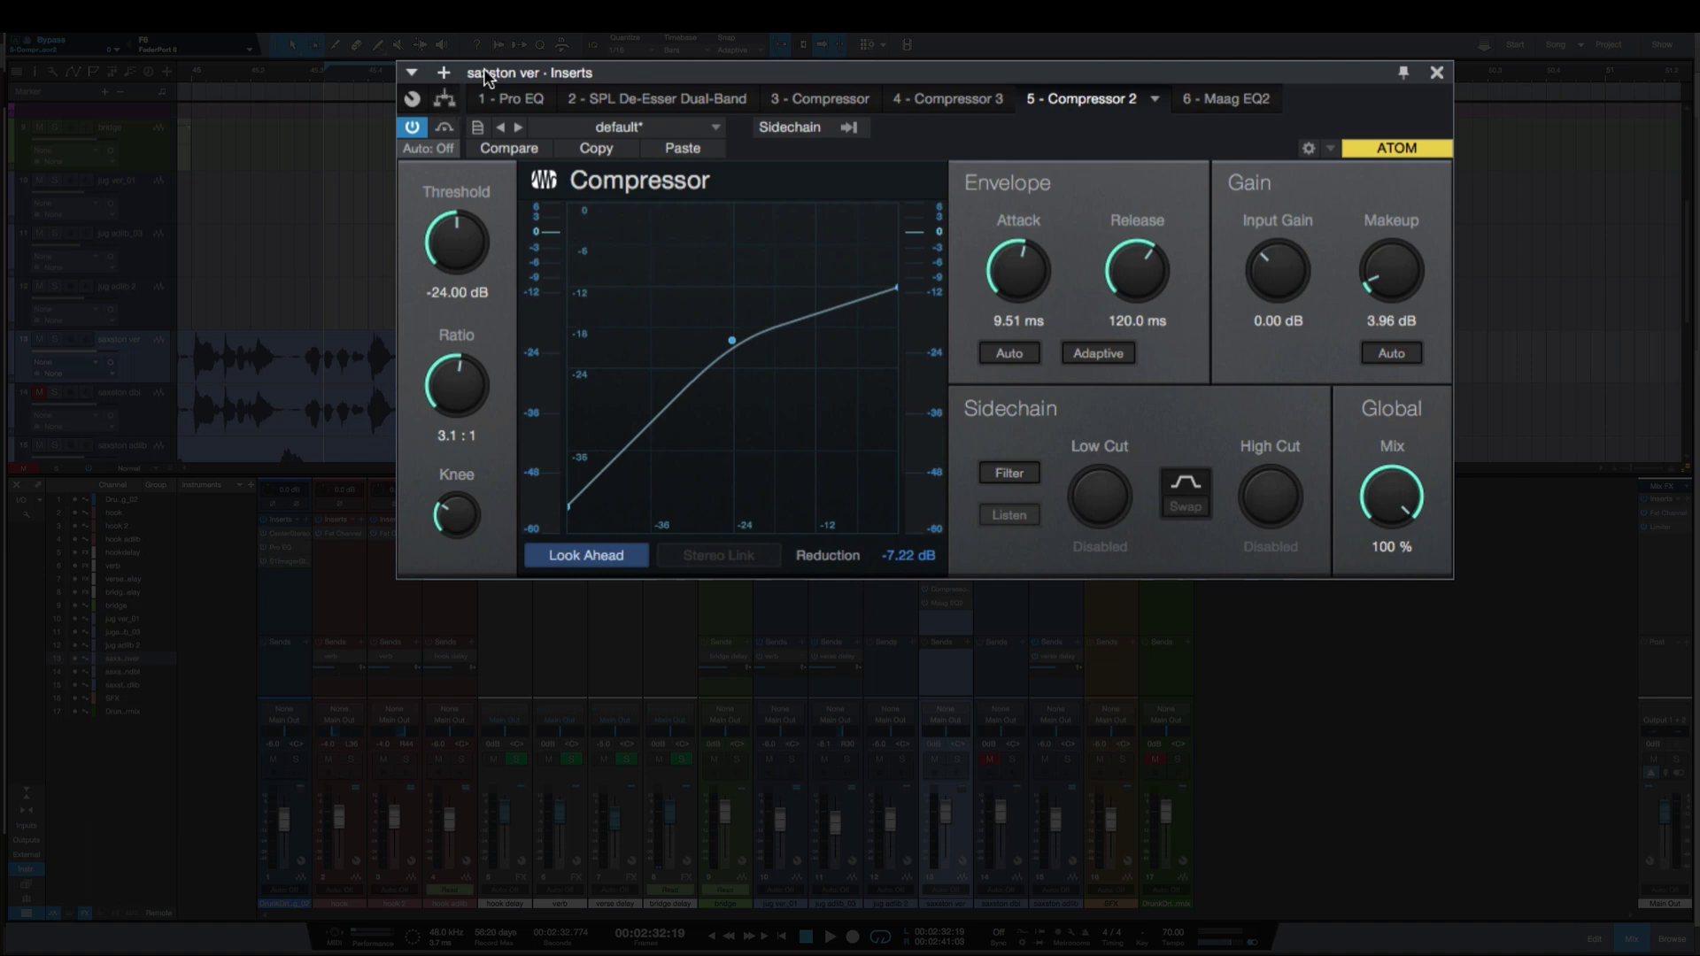
pyautogui.moveTo(1129, 266); pyautogui.dragTo(1128, 258)
pyautogui.press('space')
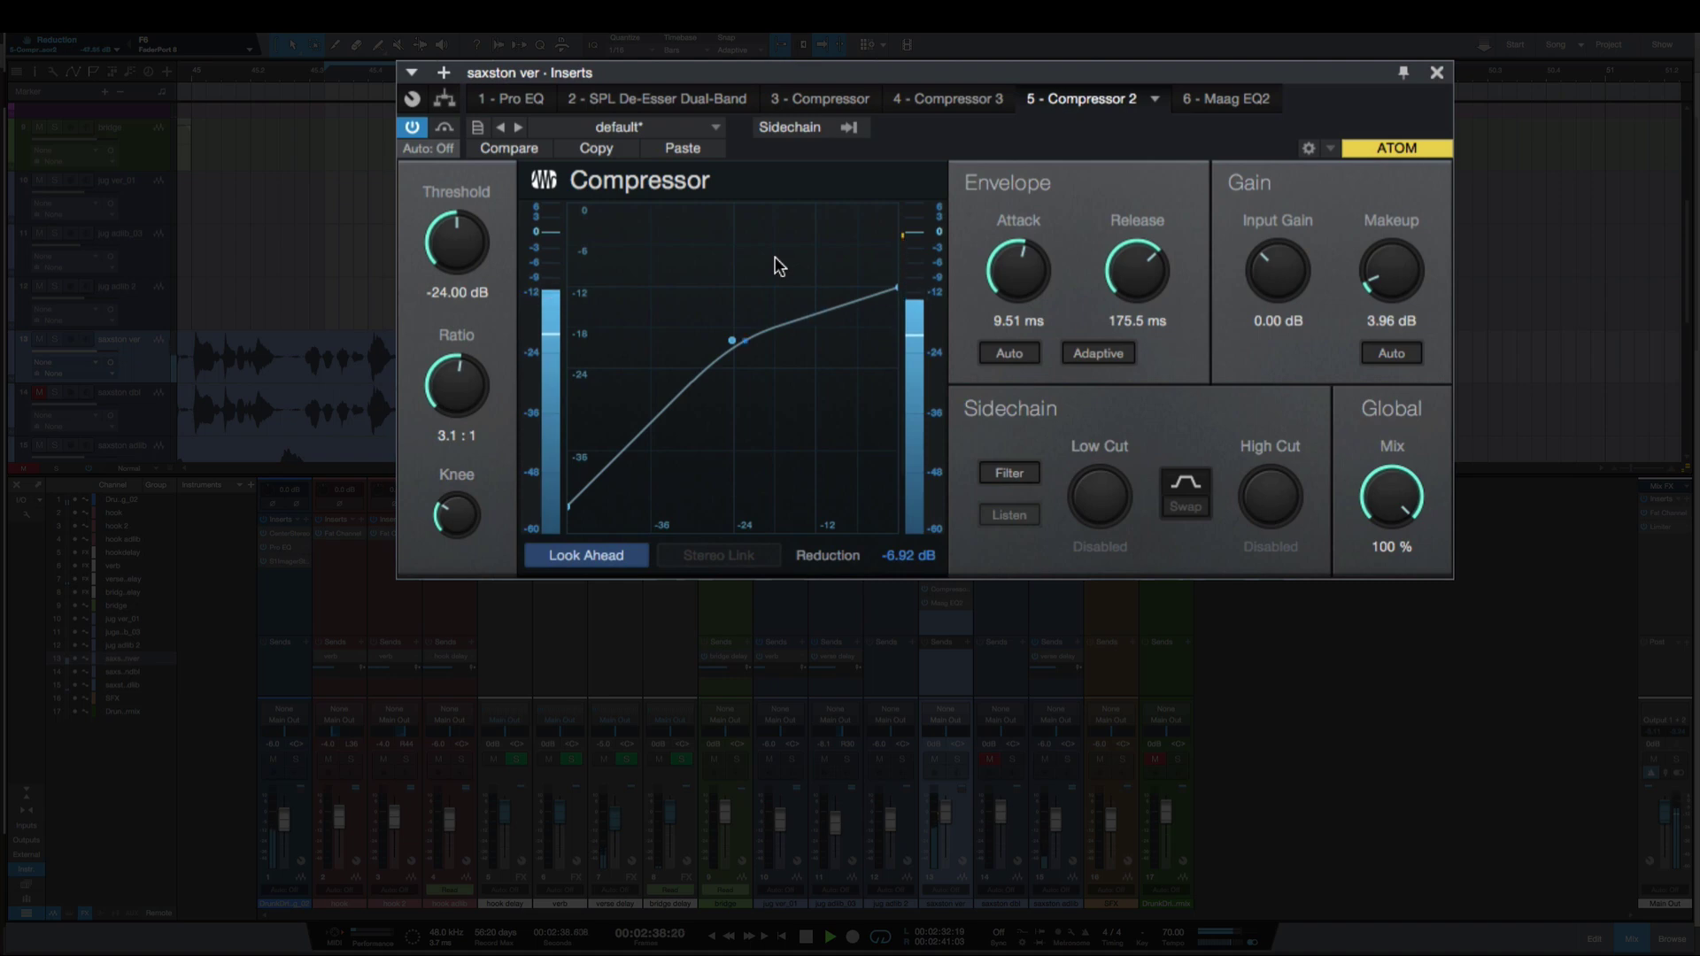
pyautogui.press('space')
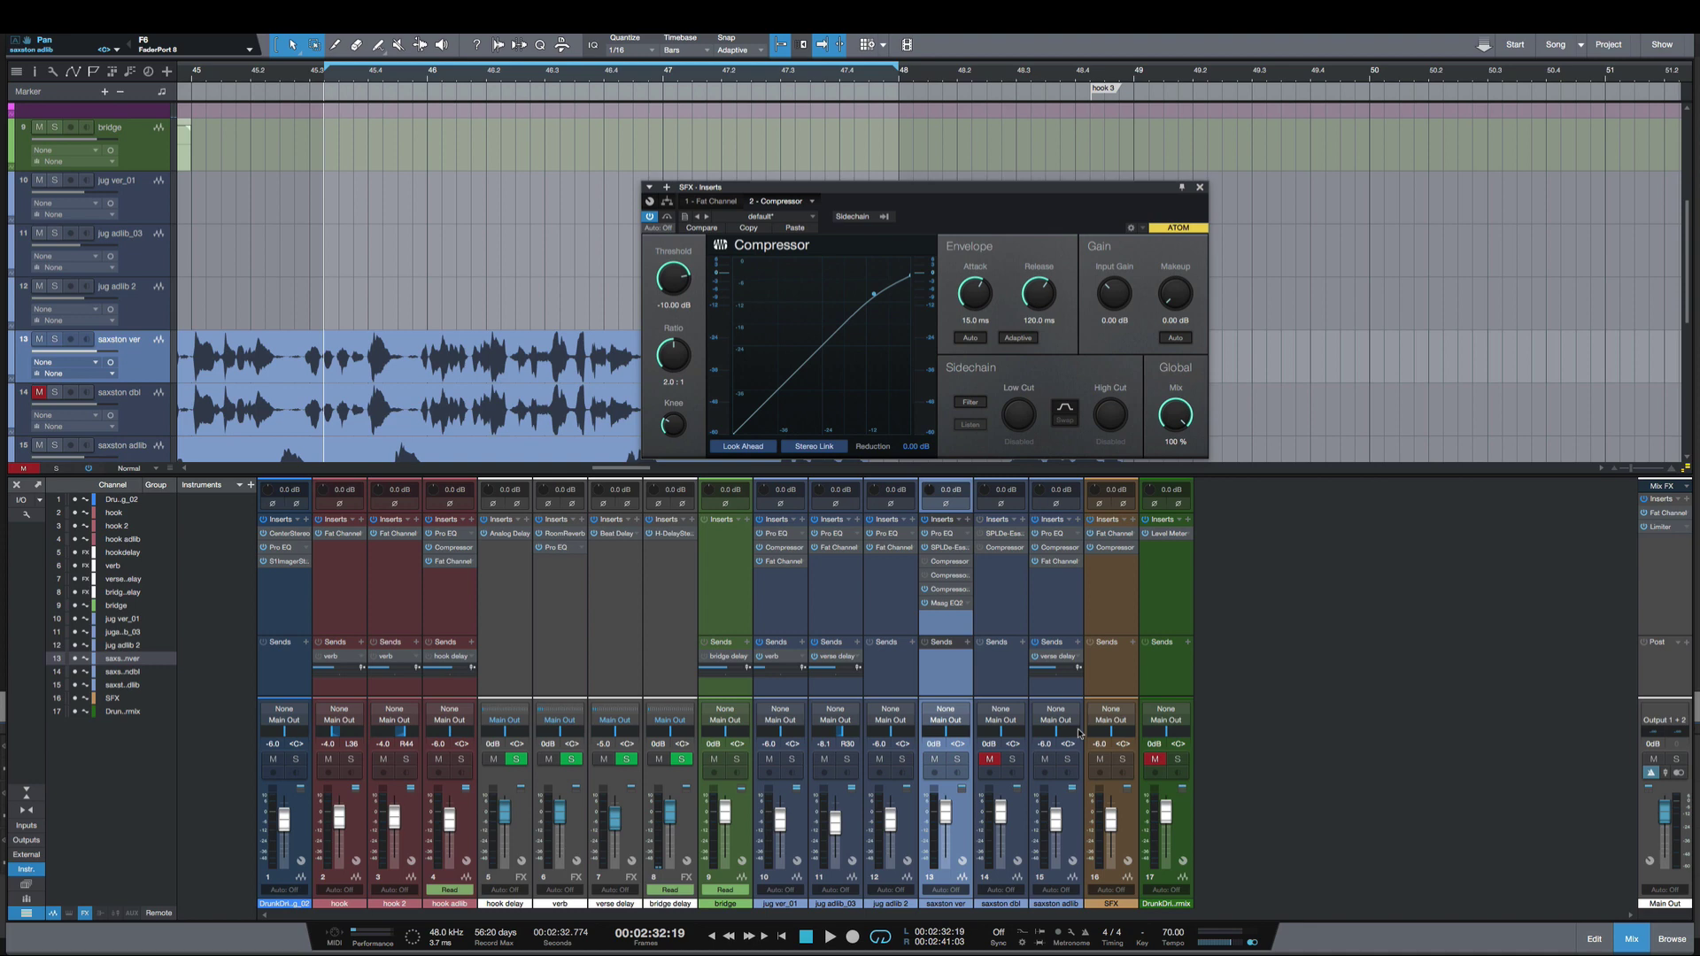
# Load saxston ver's Compressor 2 (3.1:1, 175.5 ms release) back into the plugin editor
pyautogui.click(949, 589)
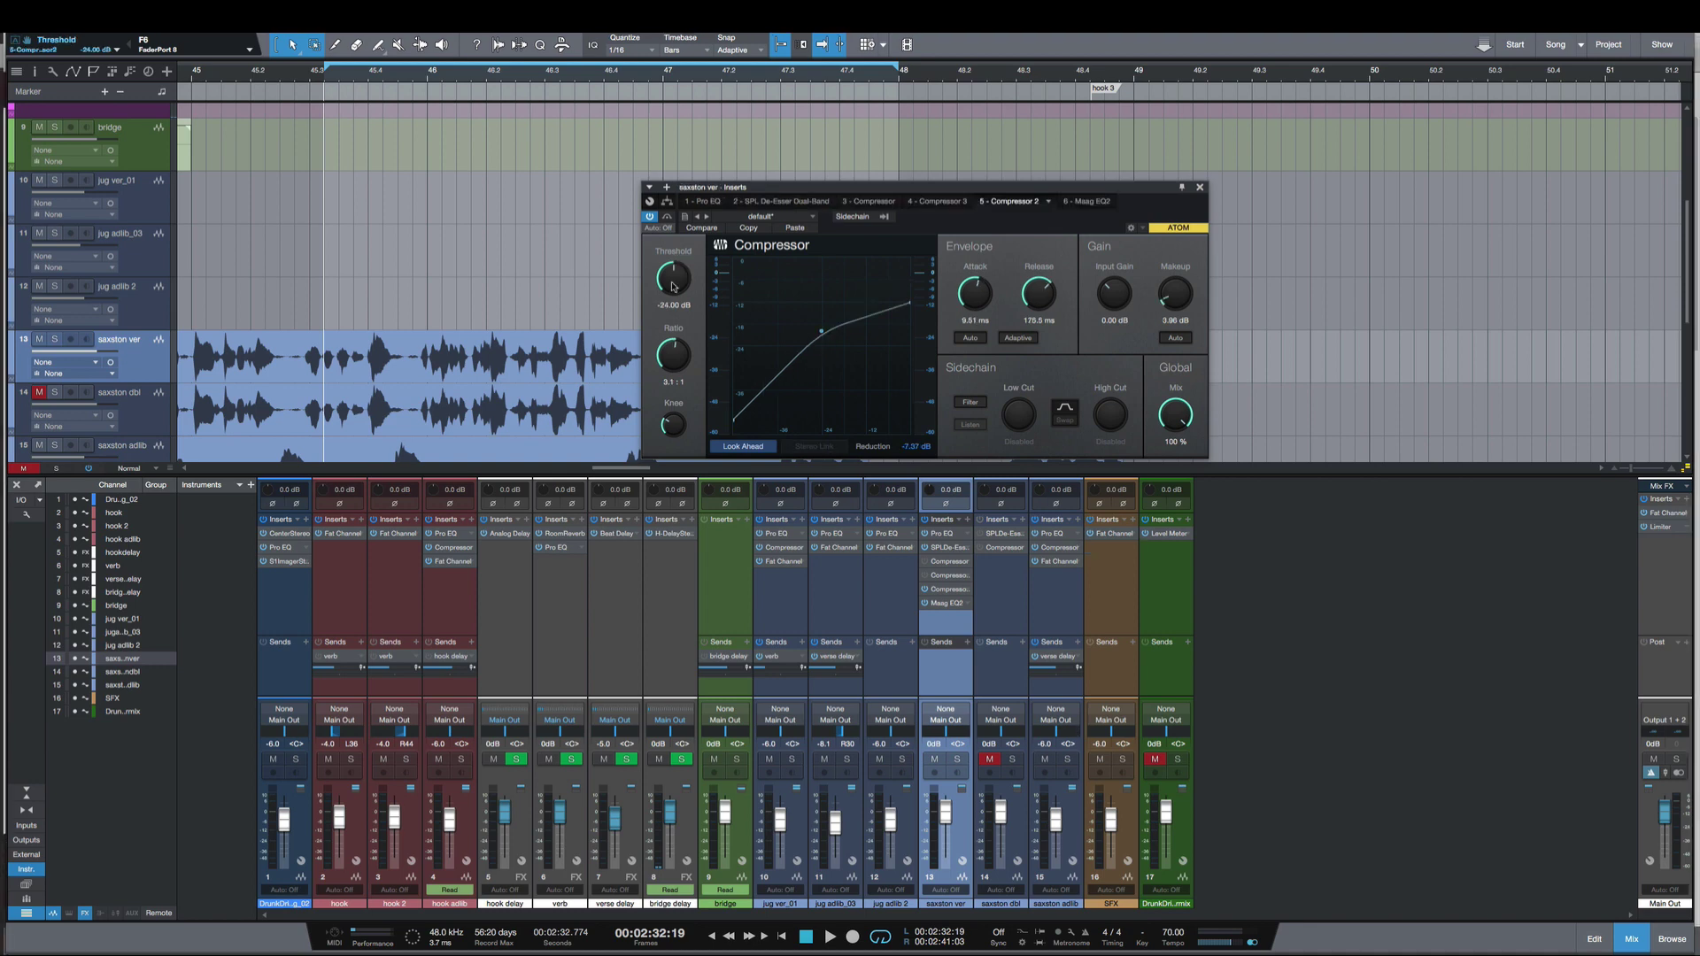